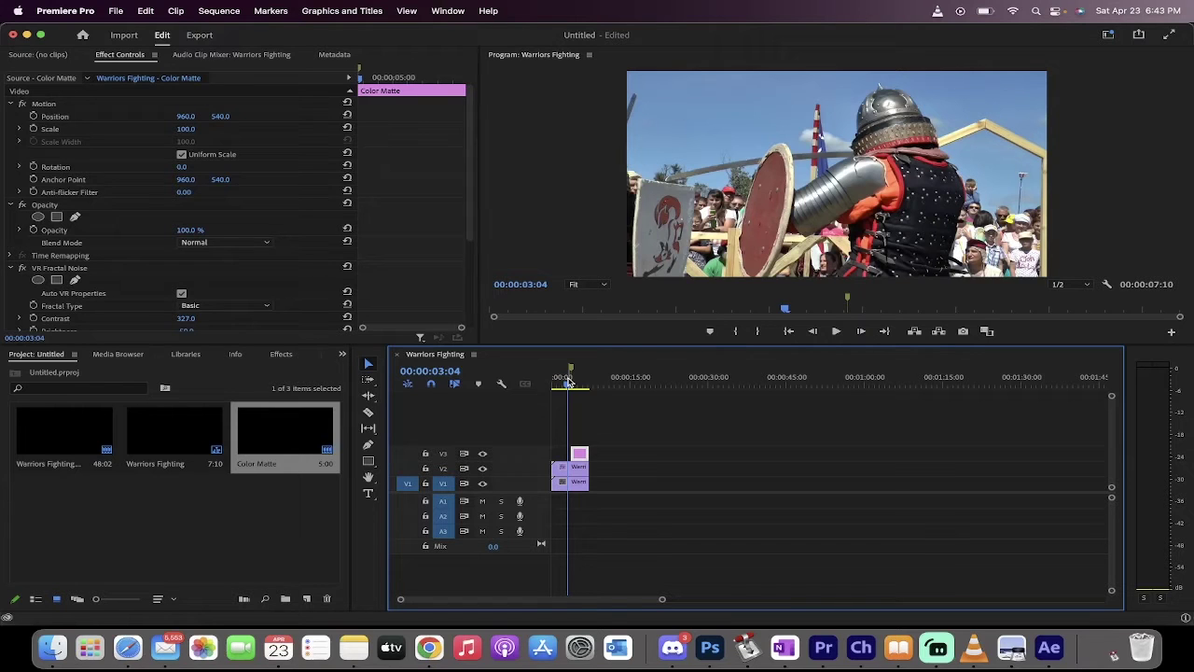
Step: Preview the finished blood-spatter clip around the marker
drag(566, 380, 566, 378)
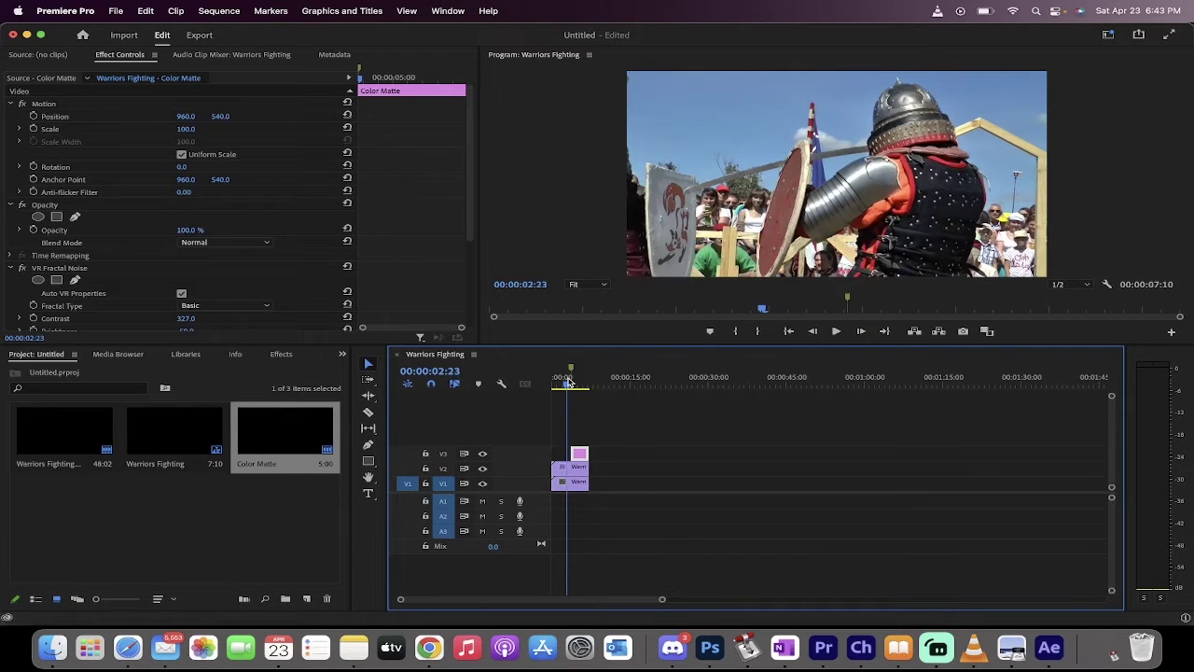
key(space)
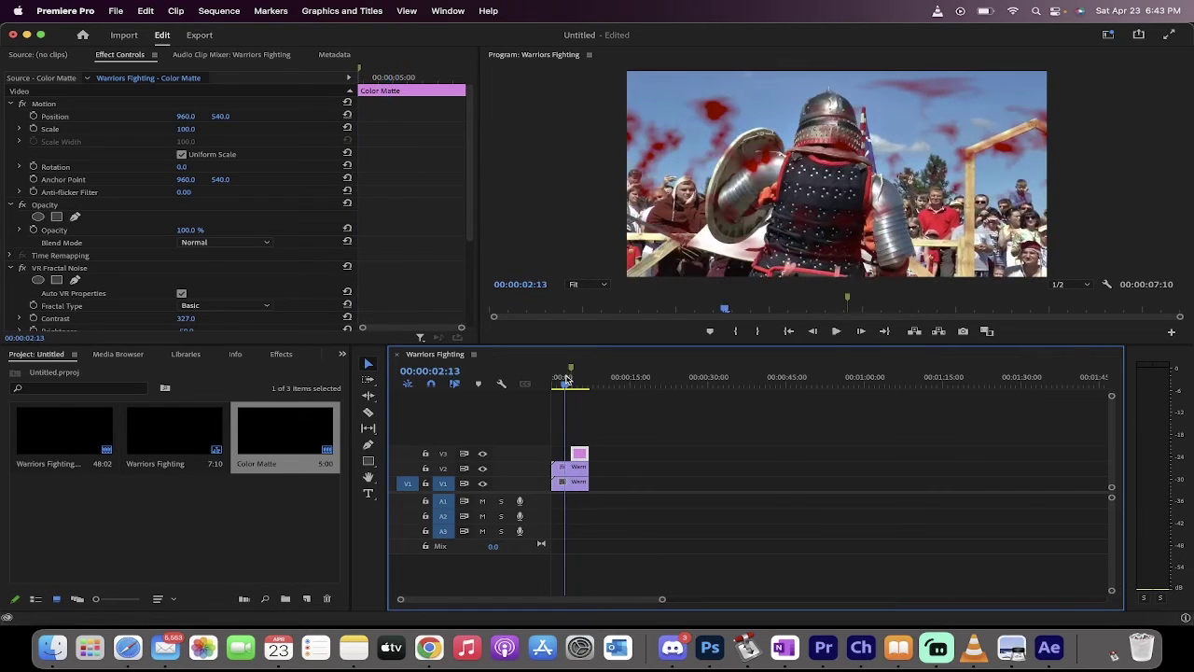
click(569, 378)
drag(571, 380, 571, 380)
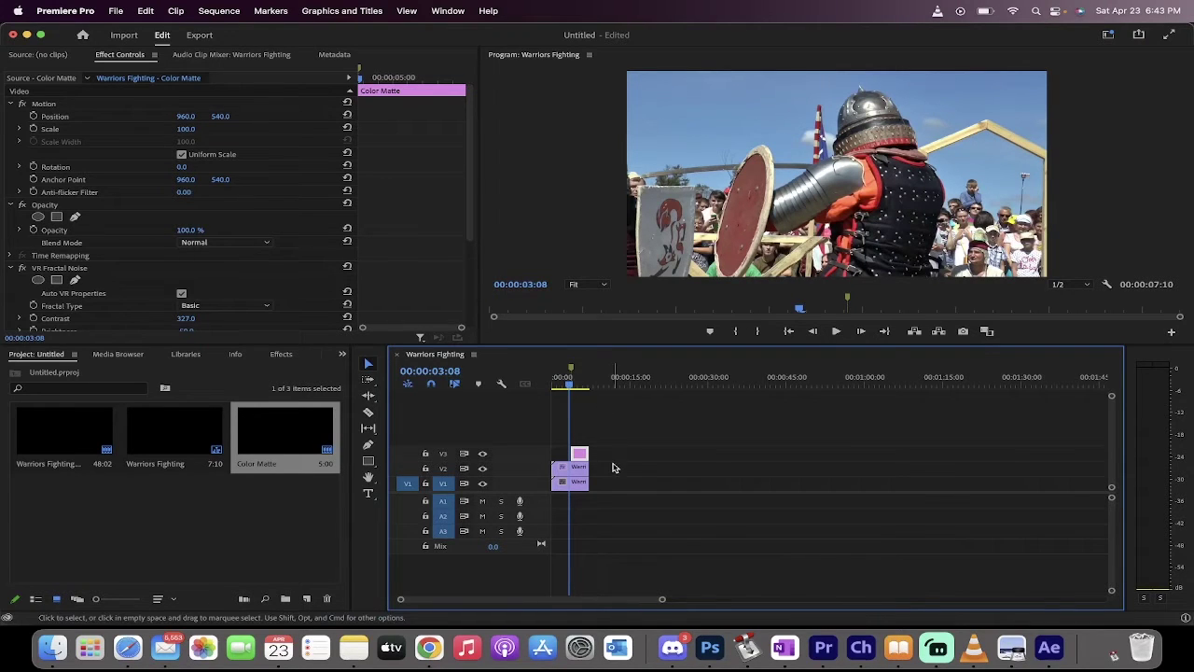
Step: Delete the V2/V3 matte clips, then remove the old sequence and Color Matte from the project
drag(614, 470, 566, 453)
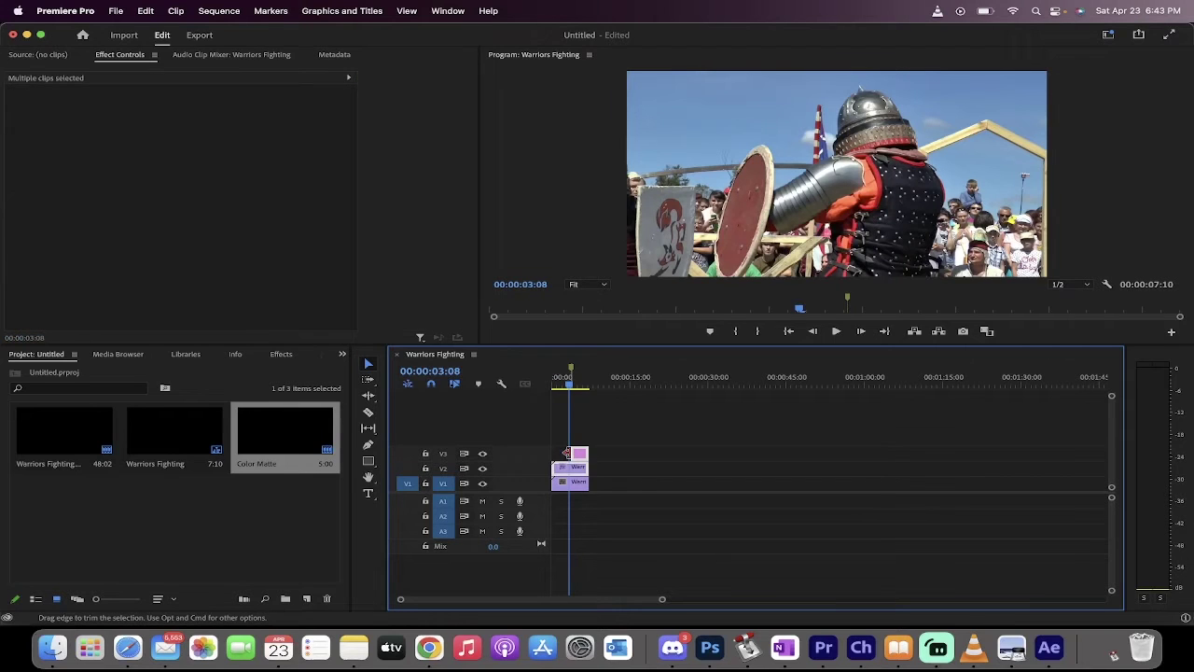
key(Delete)
click(293, 445)
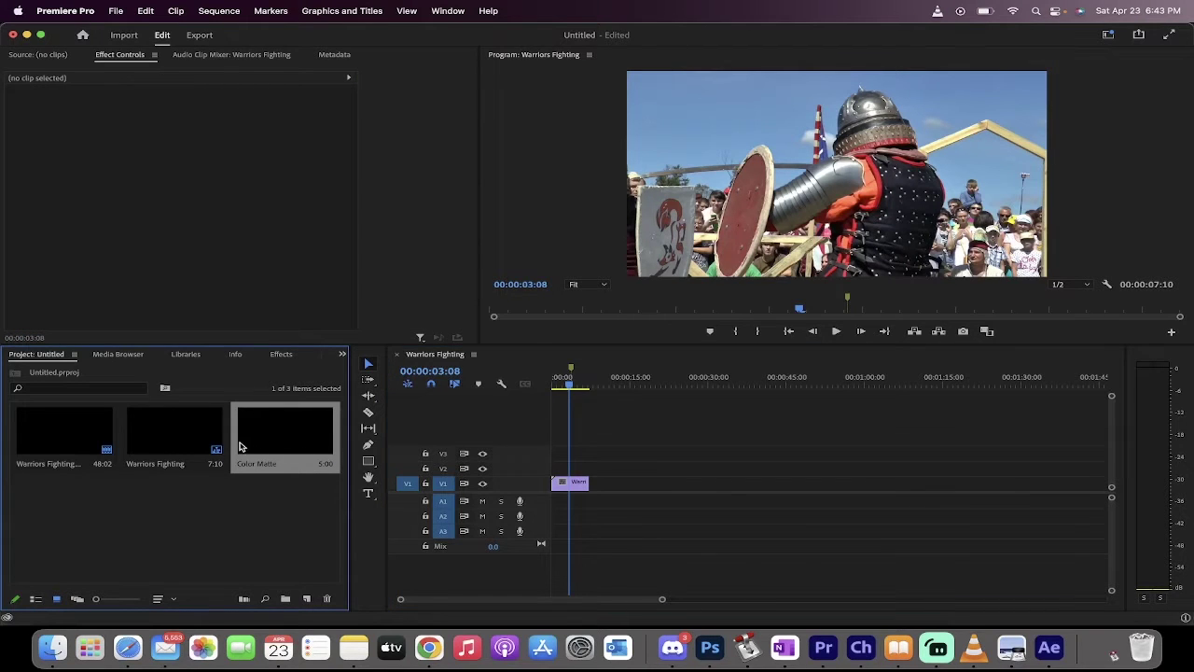
shift+click(178, 434)
key(Delete)
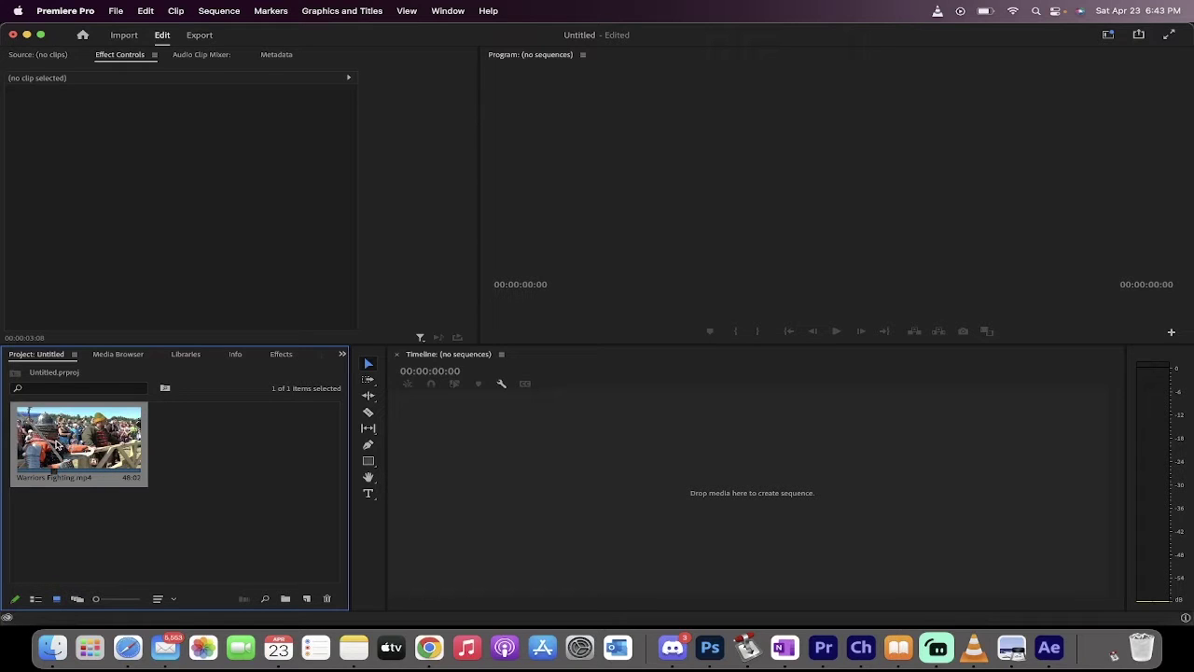
Step: Create a new sequence from Warriors Fighting.mp4 and find the hit moment at 00:00:03:21
drag(133, 434, 451, 469)
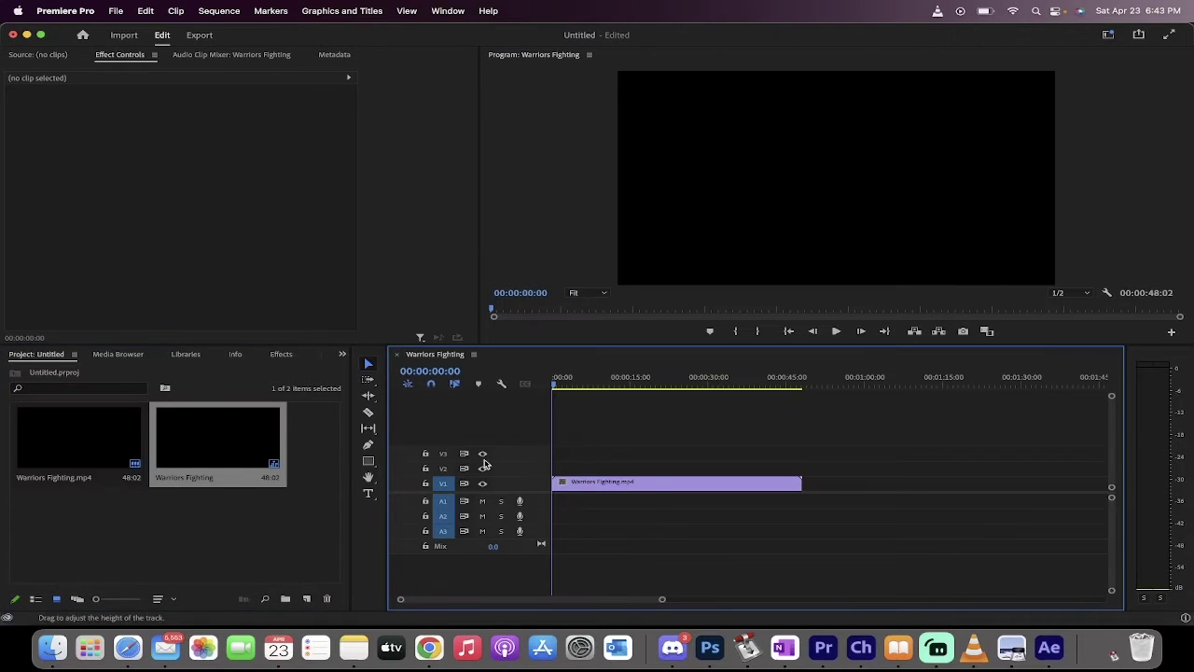
key(space)
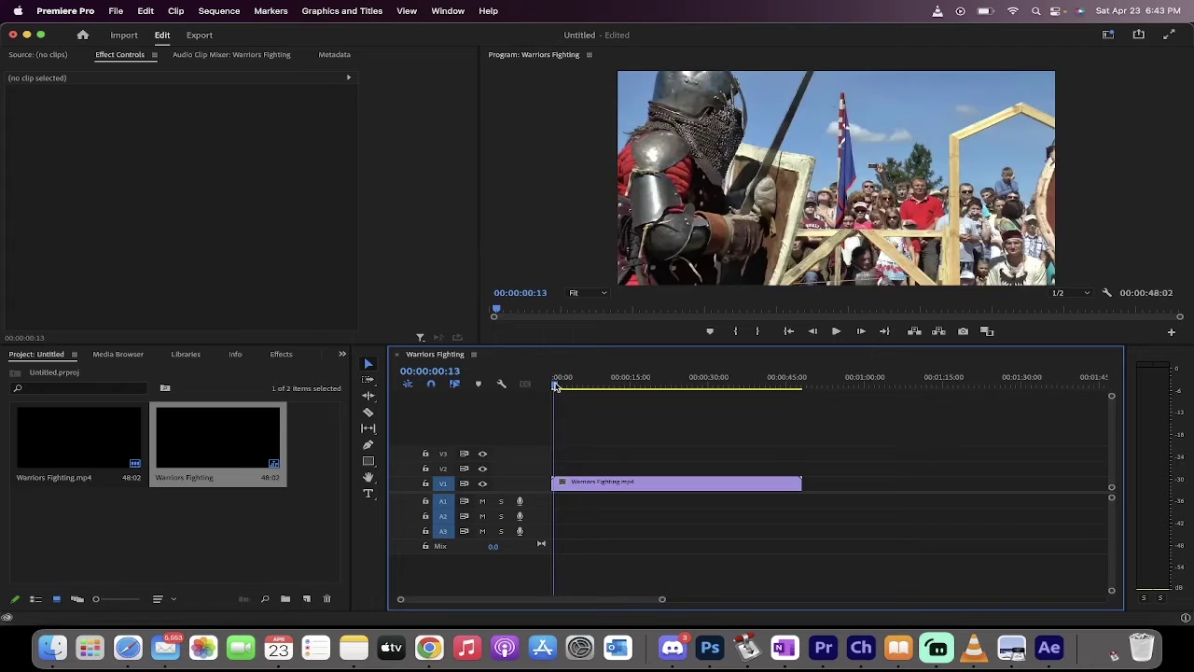
drag(562, 387, 572, 387)
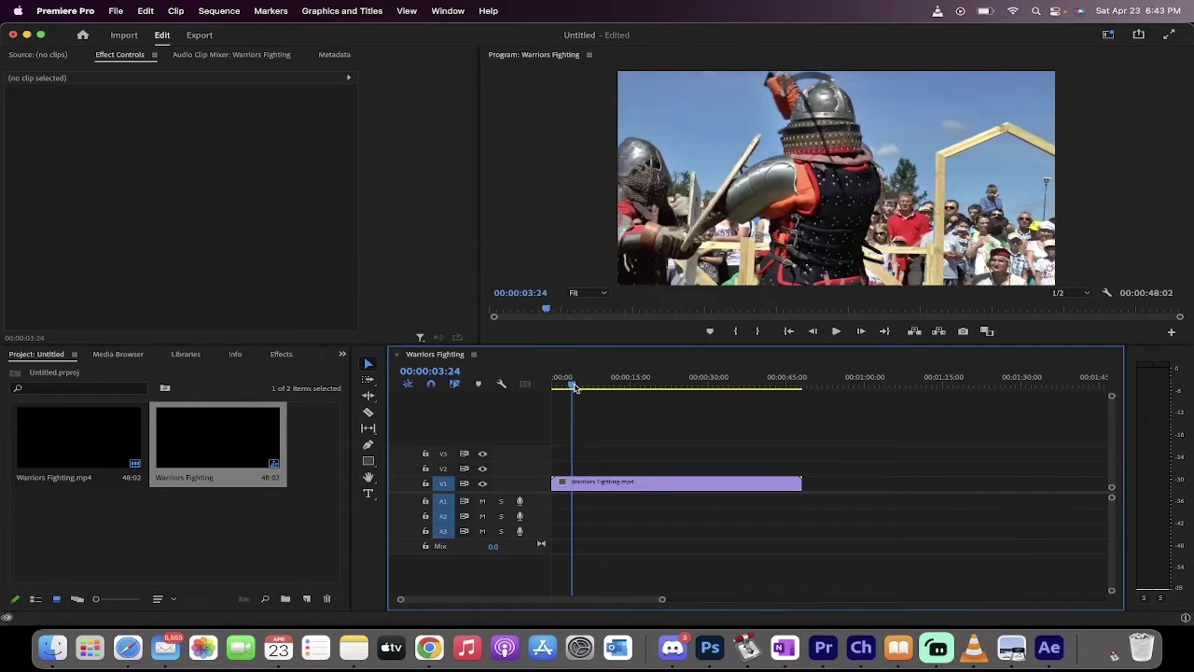
drag(573, 387, 574, 388)
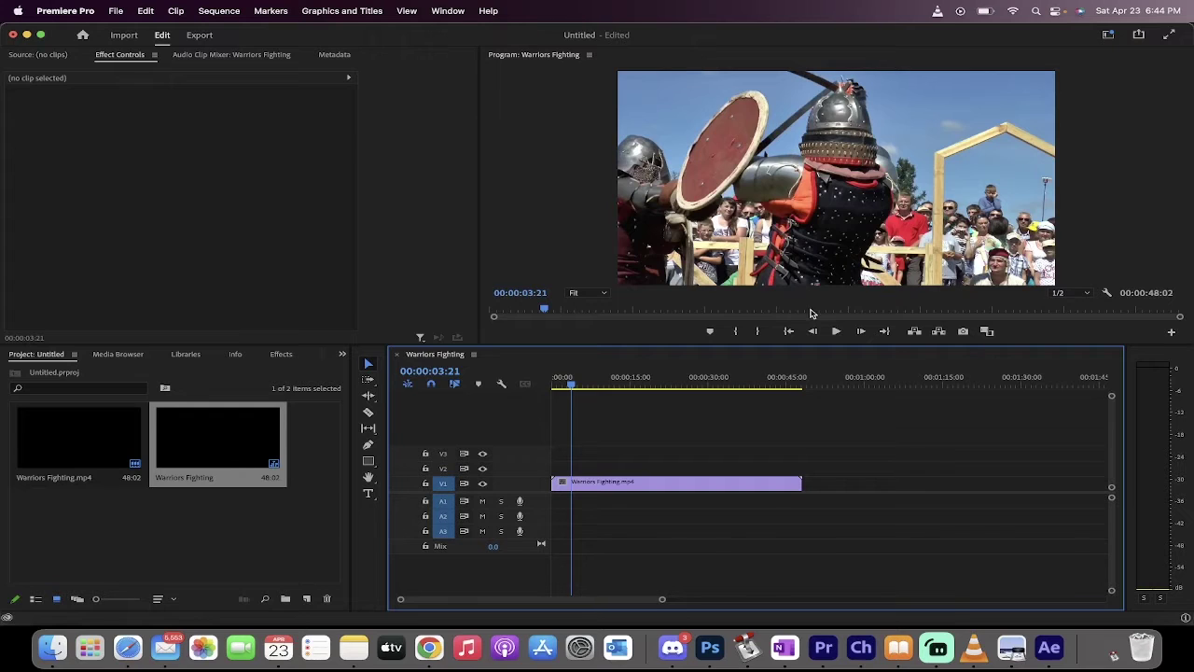
Step: Add a marker at 00:00:03:21 and trim the knights clip to end at 00:00:06:06
key(m)
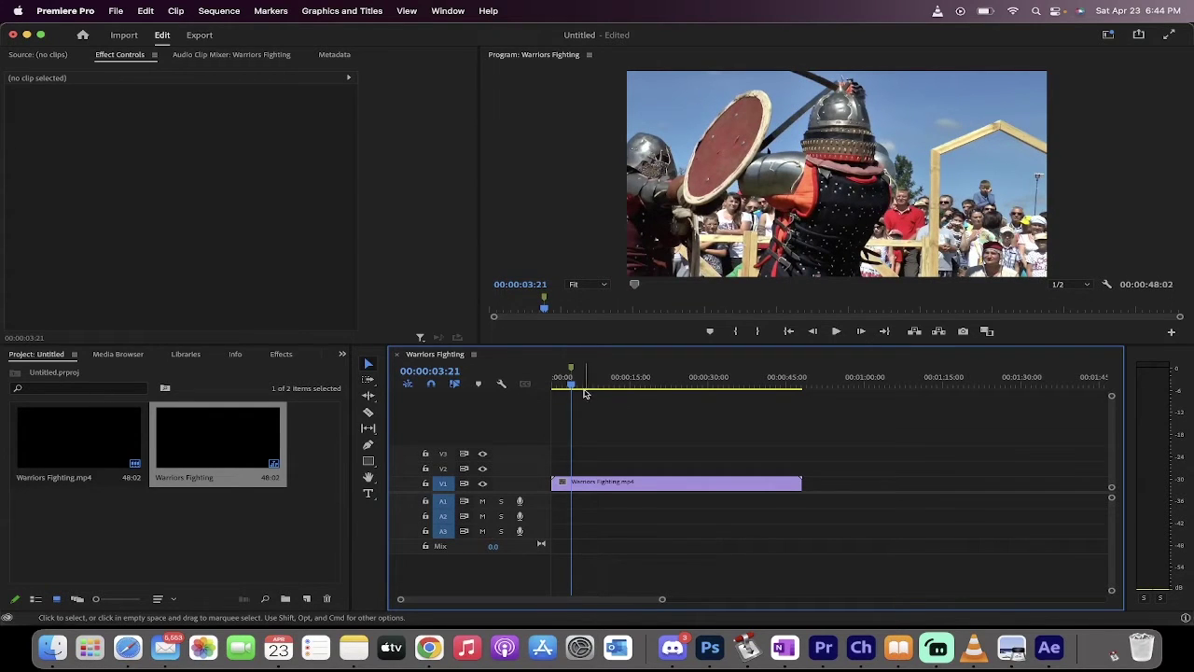
drag(572, 386, 585, 386)
drag(801, 486, 587, 481)
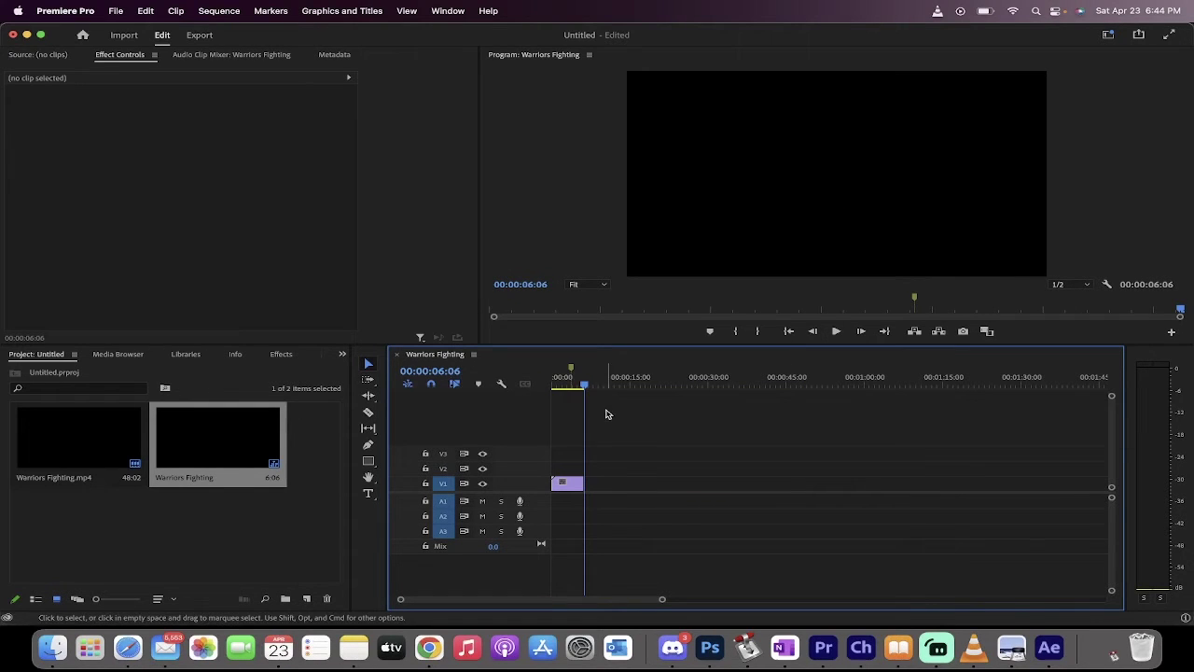
drag(584, 386, 568, 385)
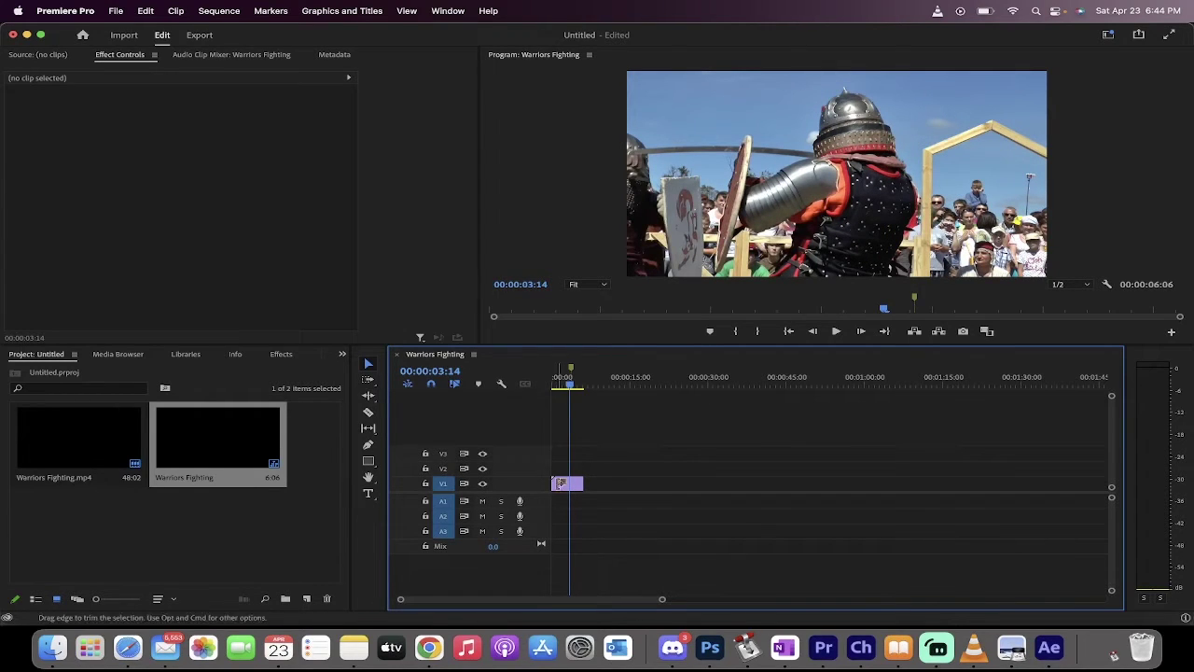
Step: Duplicate the knights clip from V1 onto V2 and target track V2
click(567, 484)
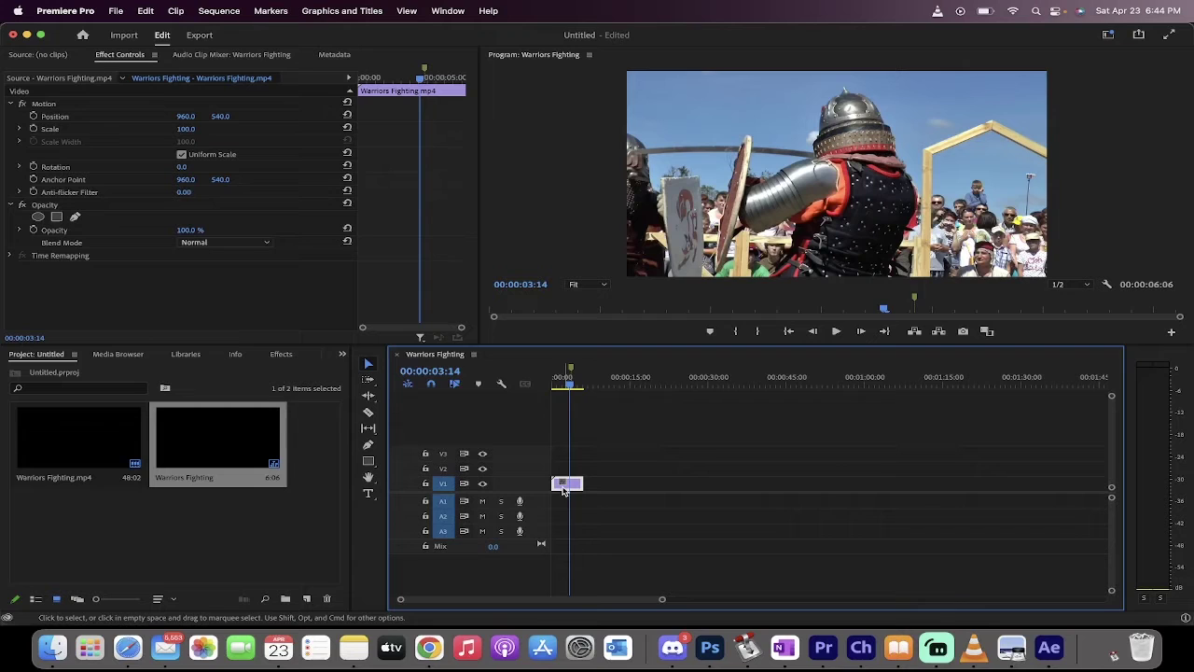
drag(564, 485, 564, 474)
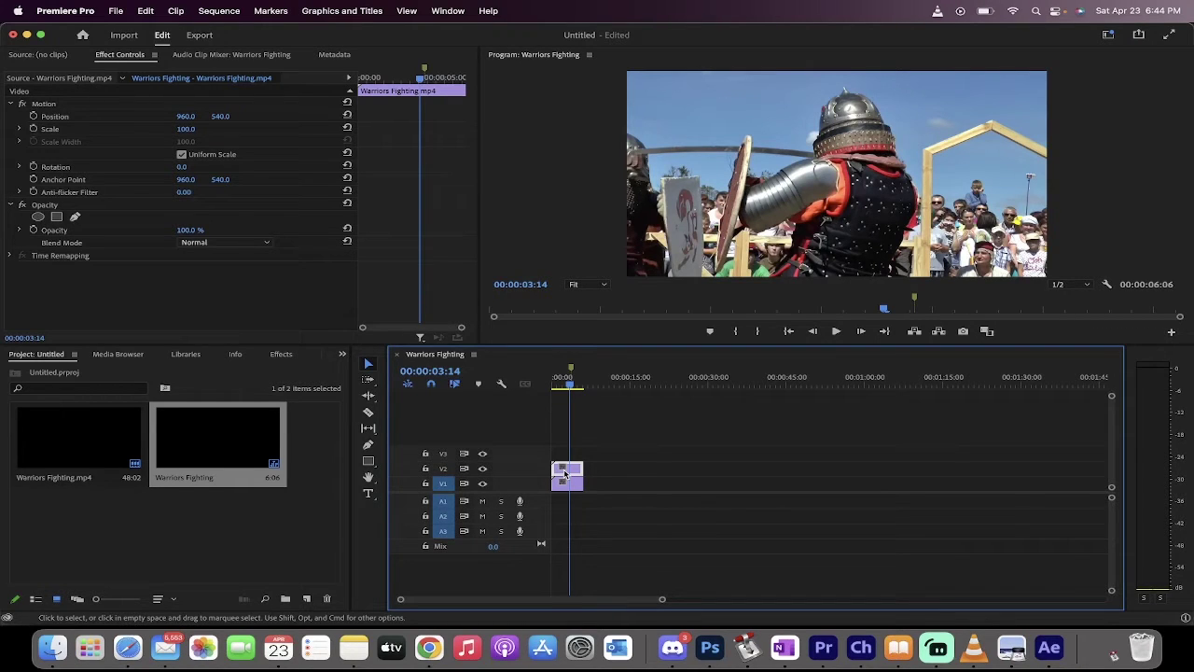
click(441, 470)
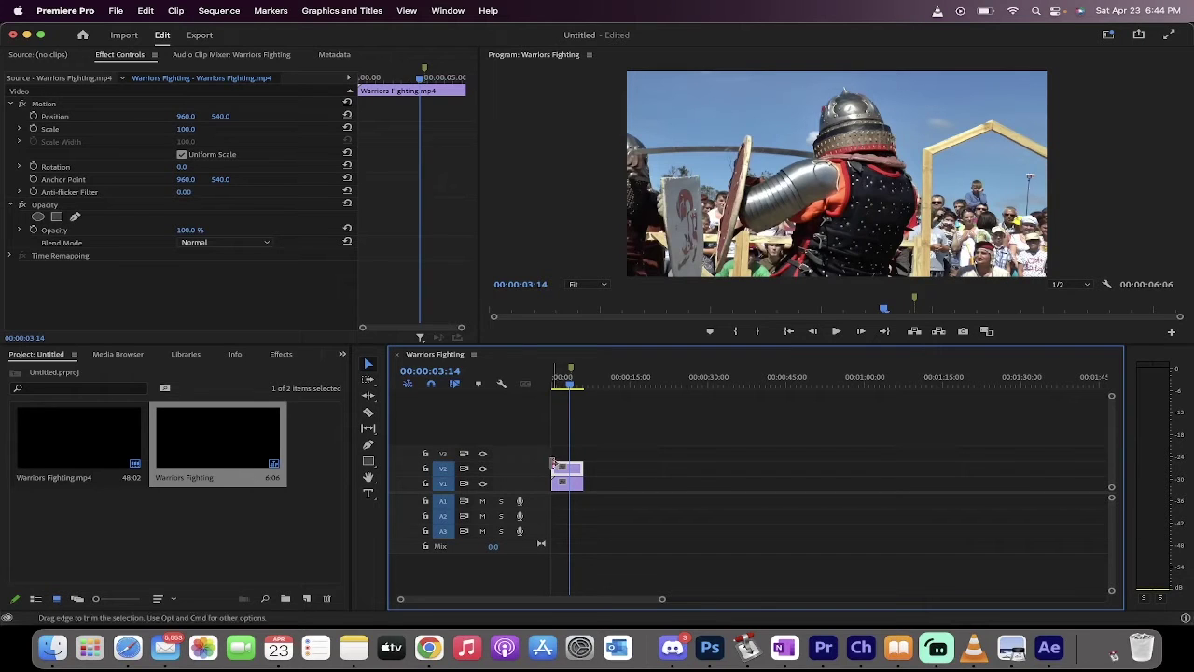
click(280, 357)
Step: Apply the Tint effect to the upper knights clip
click(81, 371)
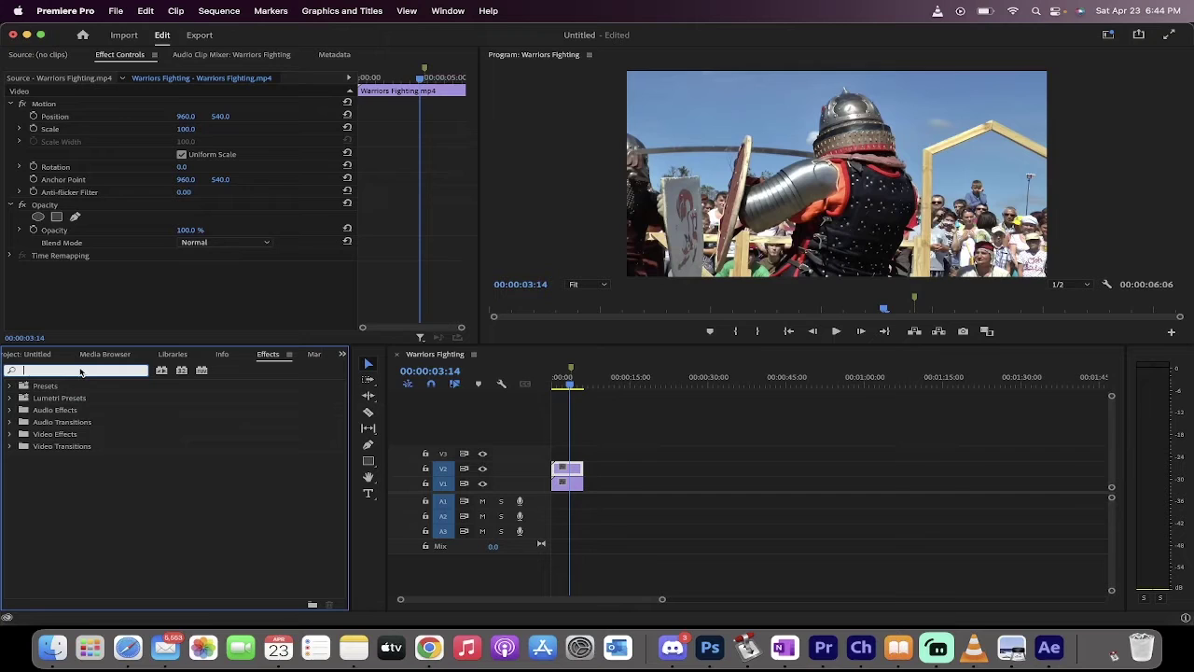
text(tint)
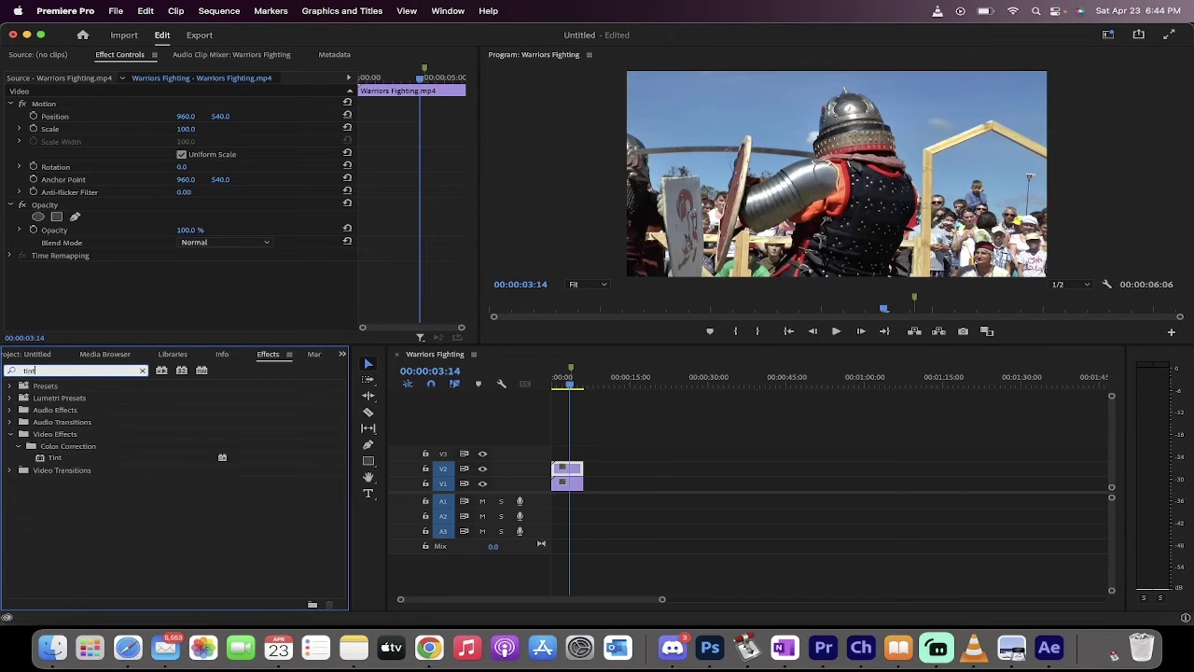
click(48, 458)
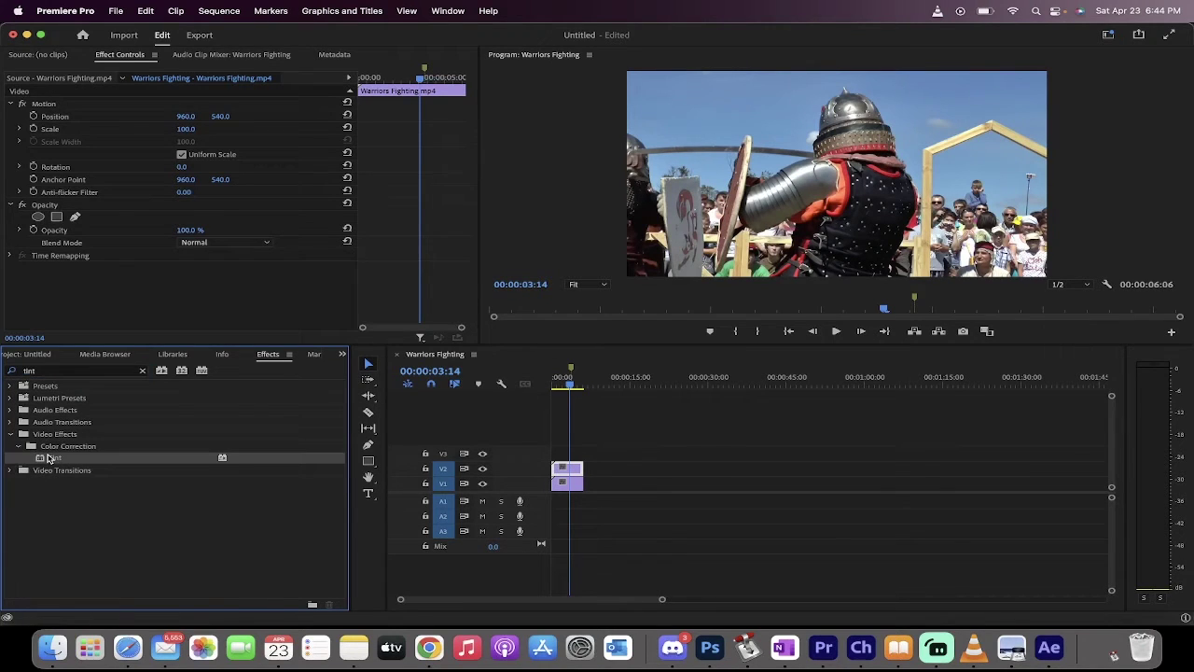
drag(47, 457, 565, 469)
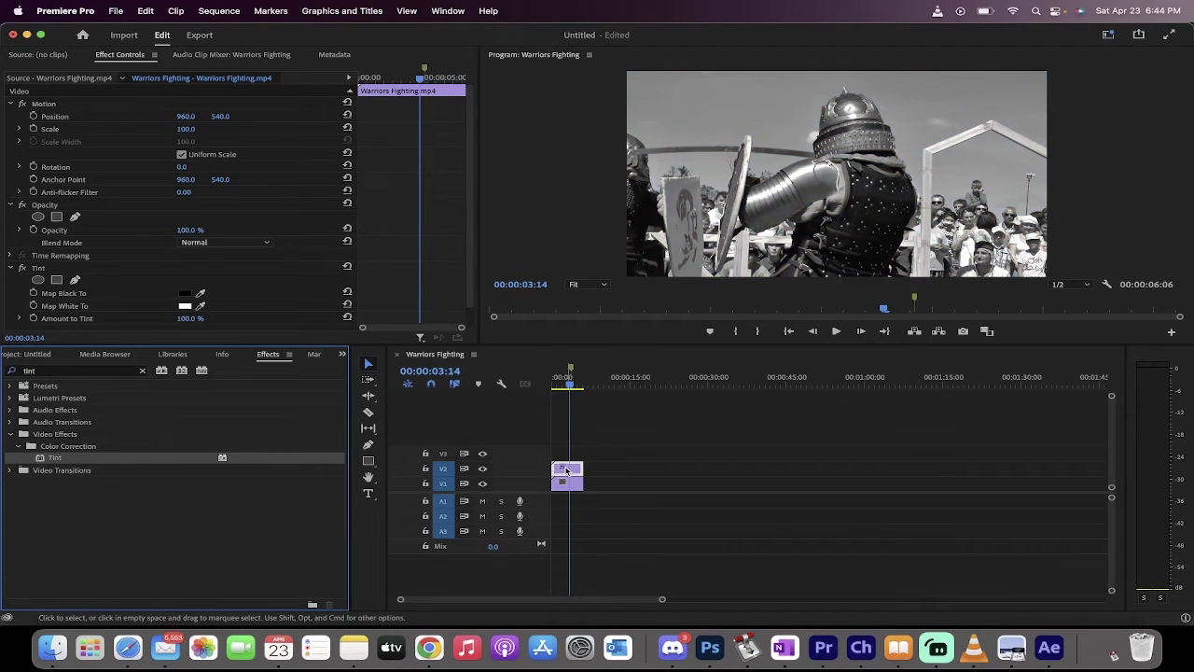
Step: Map Tint's black to a dark red and white to red B80000
click(185, 295)
drag(595, 293, 611, 297)
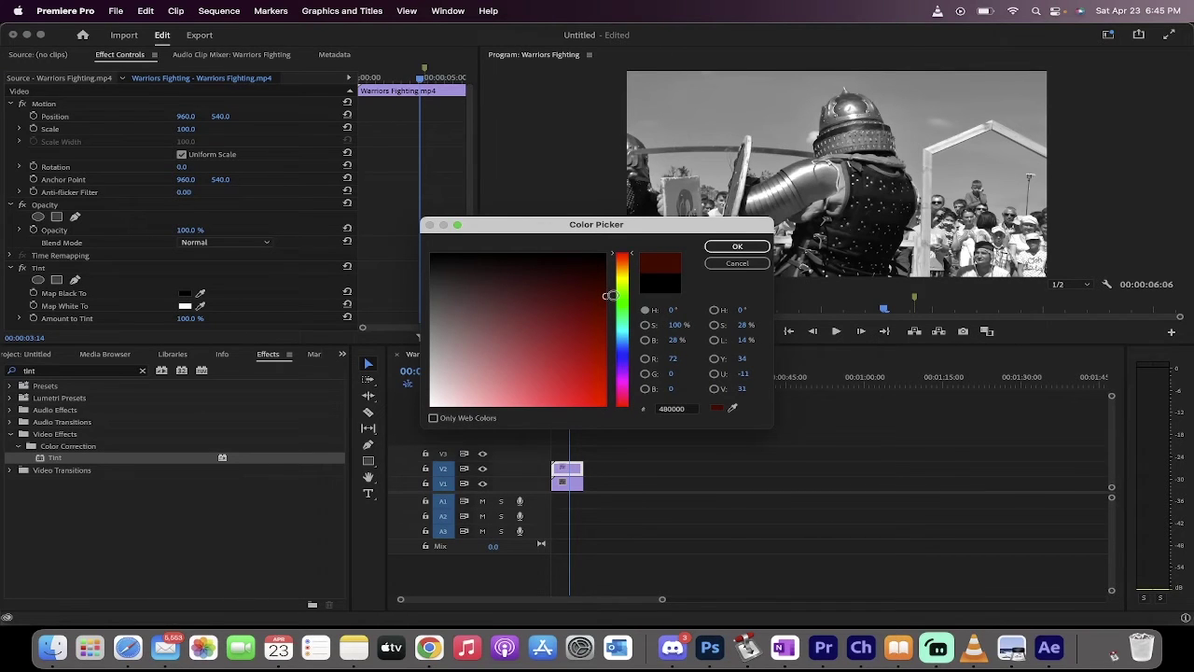
click(737, 246)
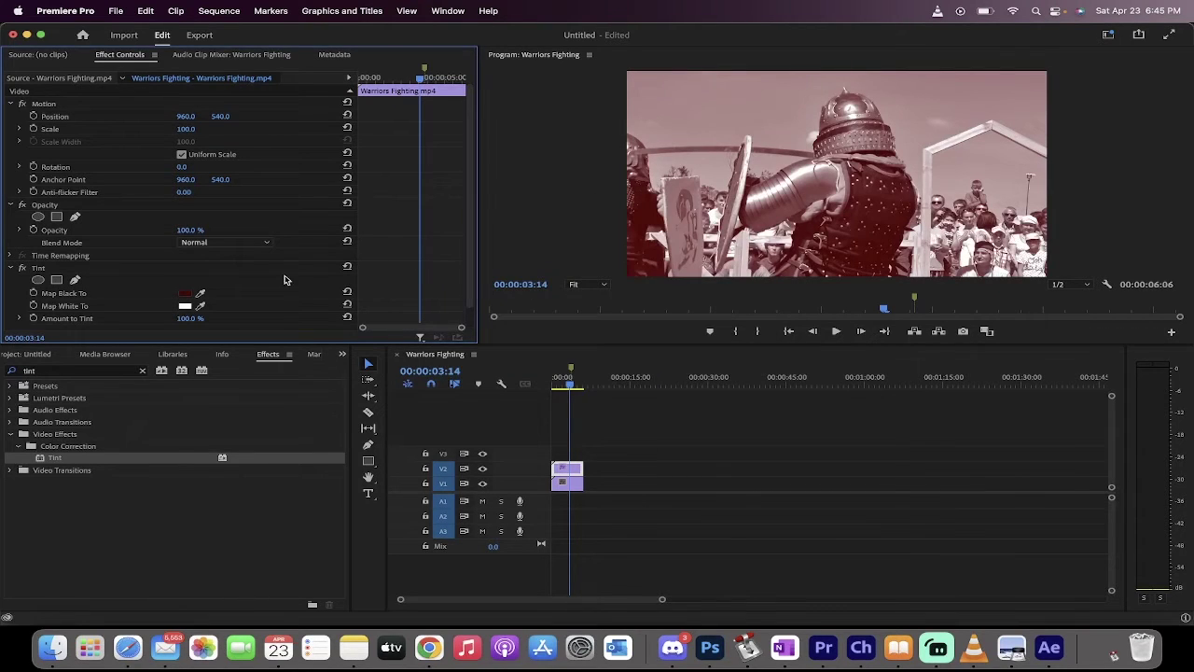
click(185, 306)
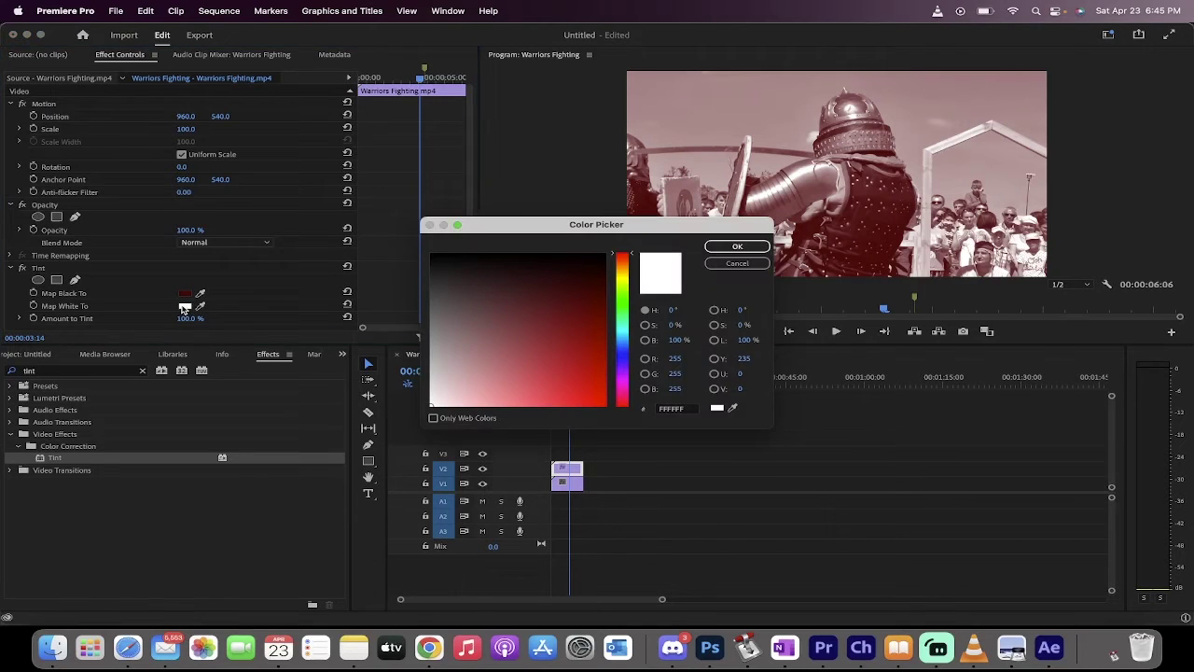
mouse_move(608, 359)
mouse_down()
mouse_move(589, 349)
mouse_move(608, 363)
mouse_up()
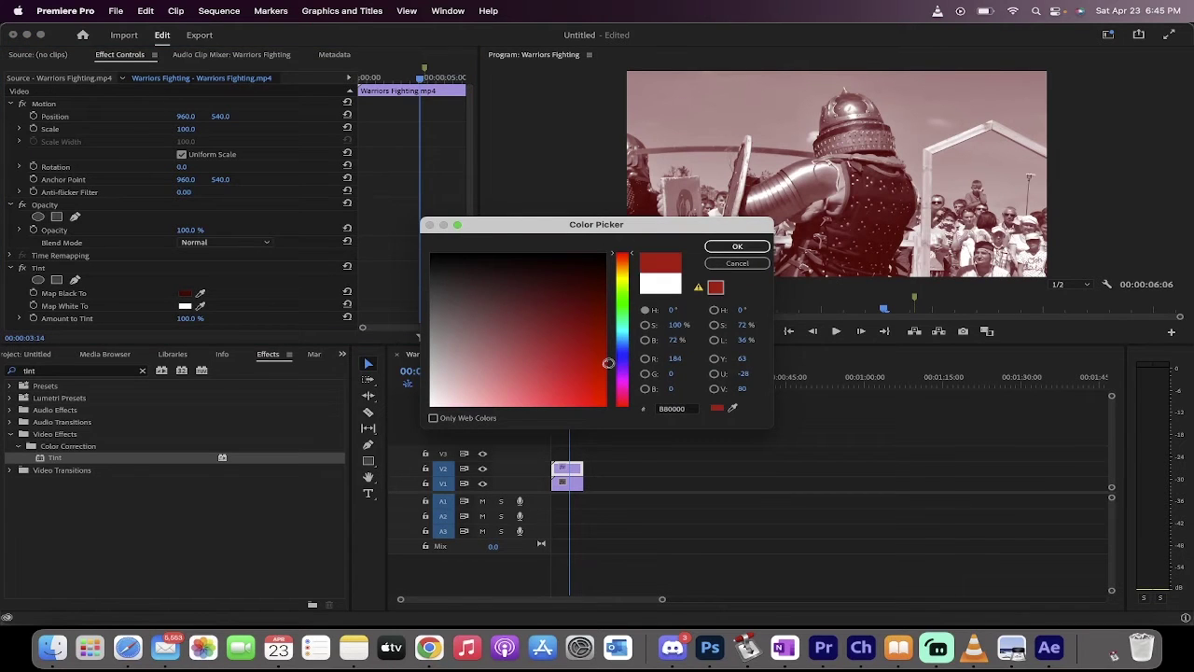
click(737, 247)
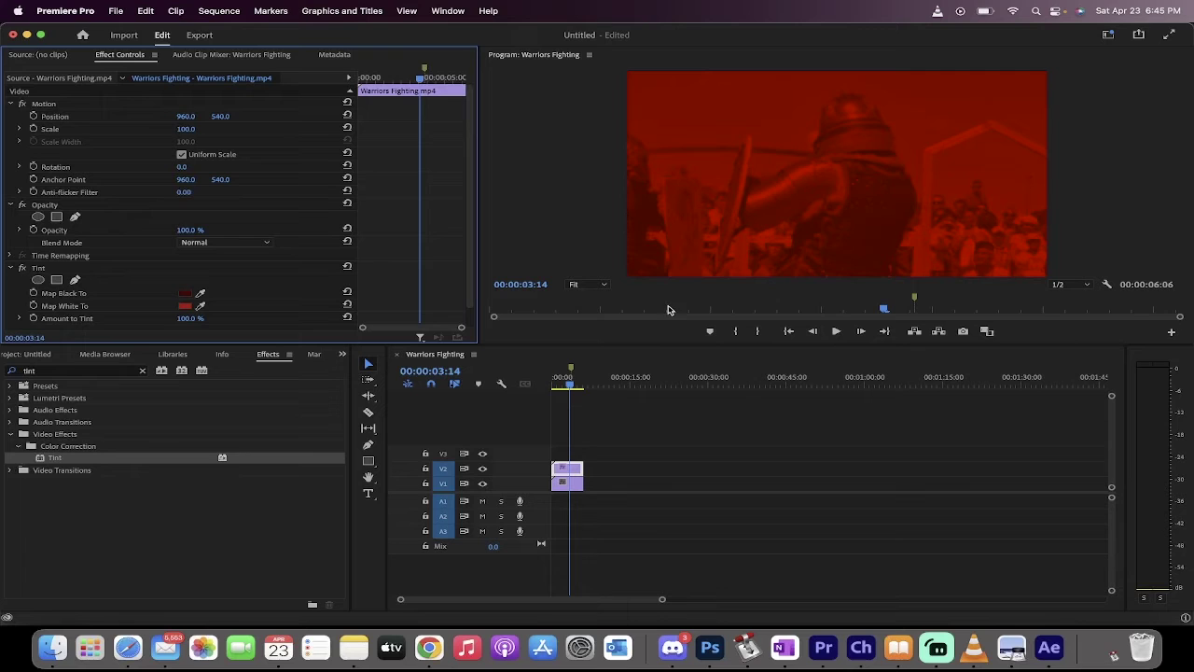
click(570, 385)
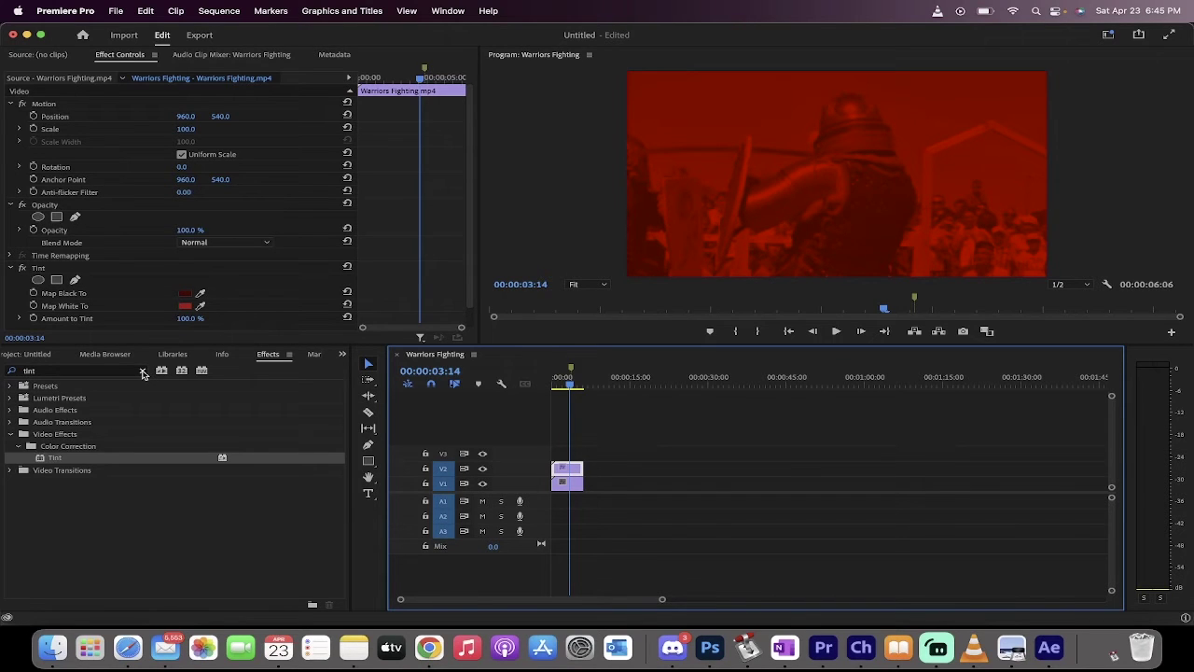
Step: Apply Gaussian Blur to the tinted V2 clip with Blurriness 40
click(143, 373)
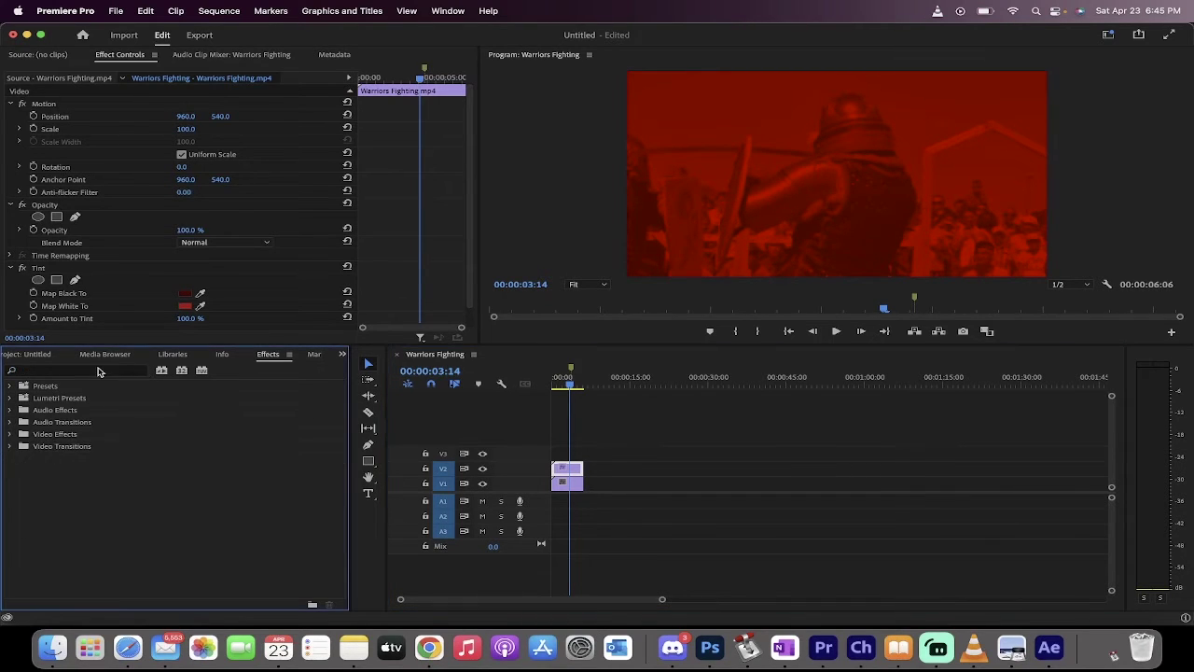
click(97, 371)
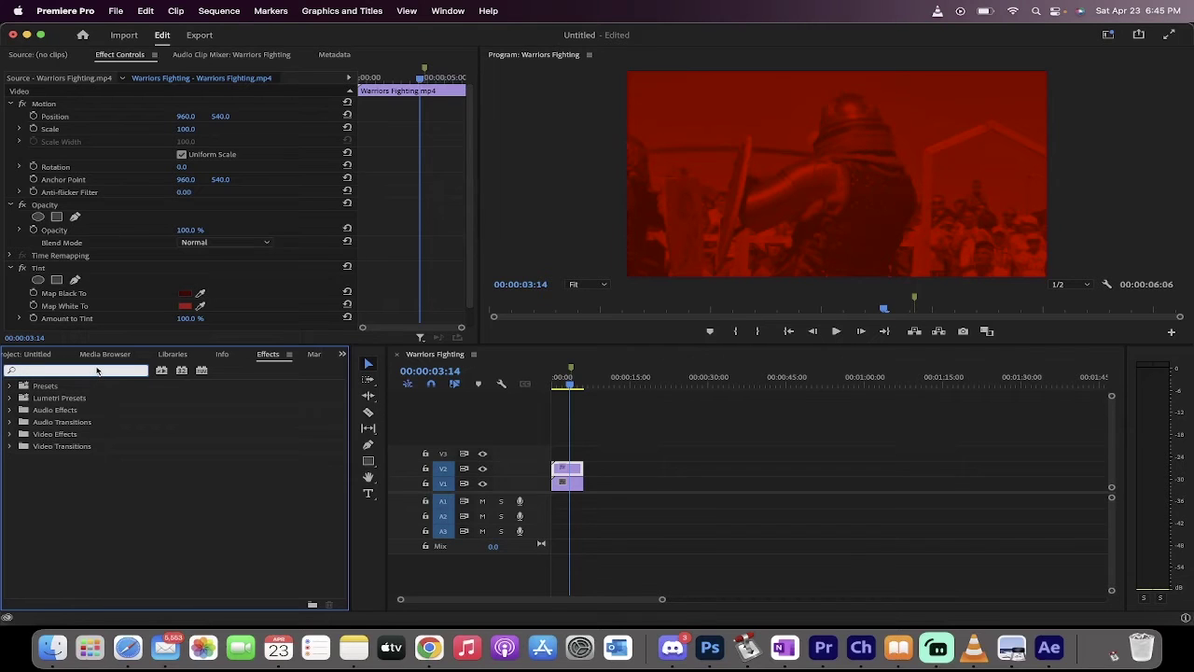
text(gaussian)
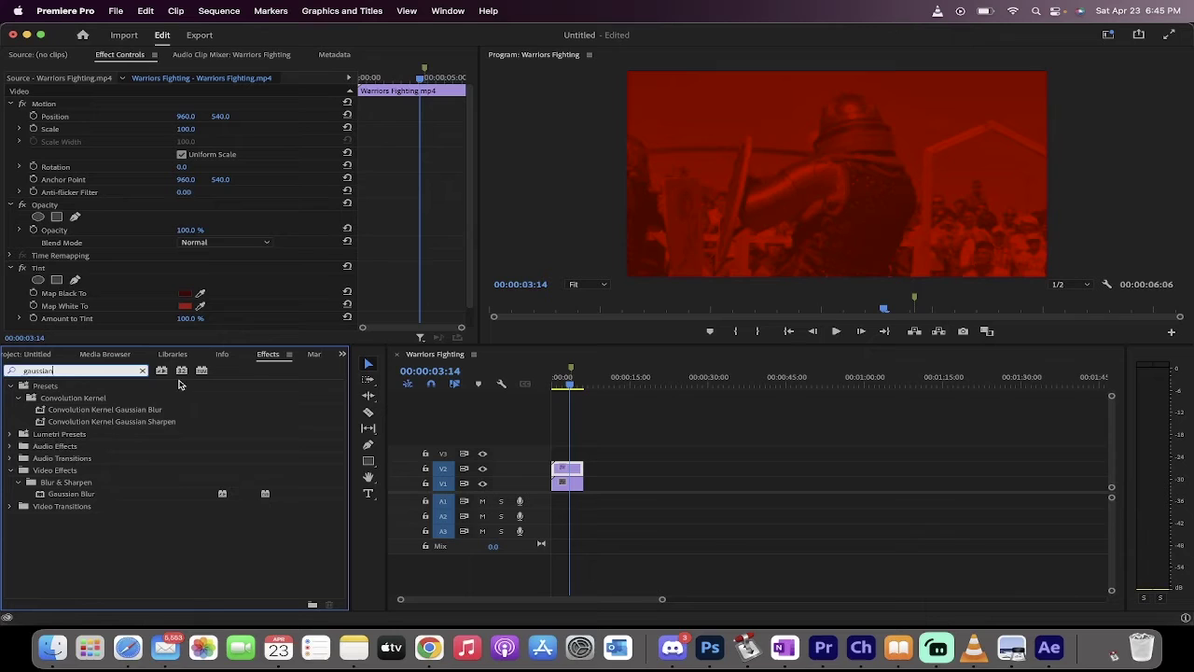
click(65, 493)
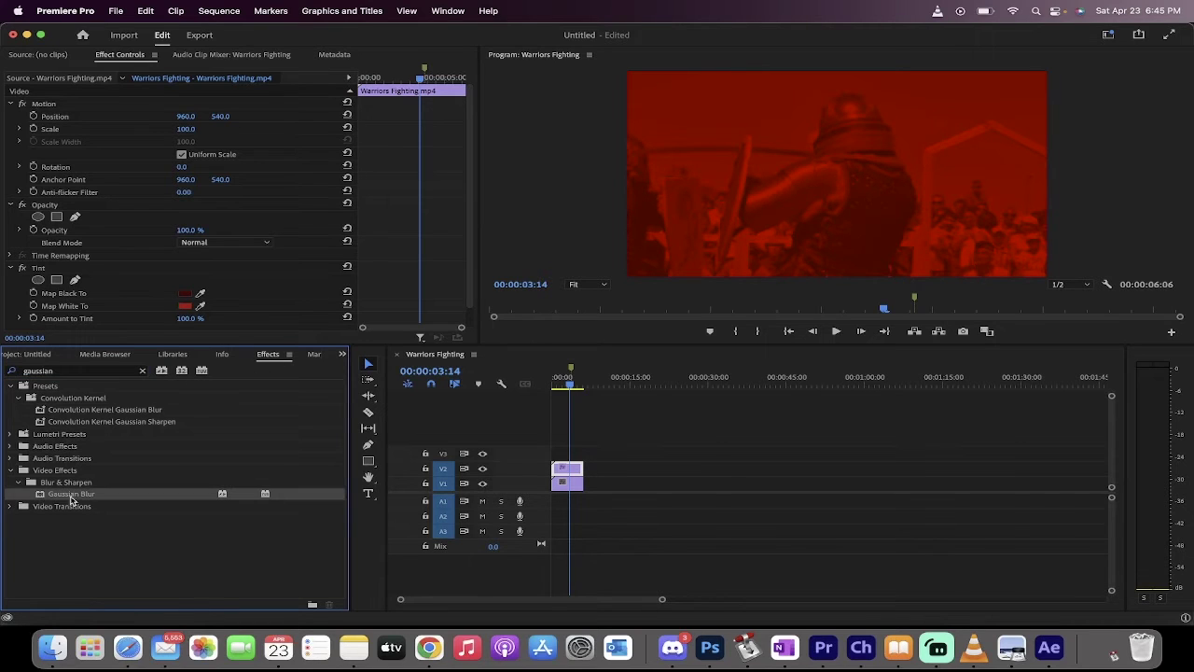
drag(51, 497, 566, 468)
drag(470, 195, 472, 256)
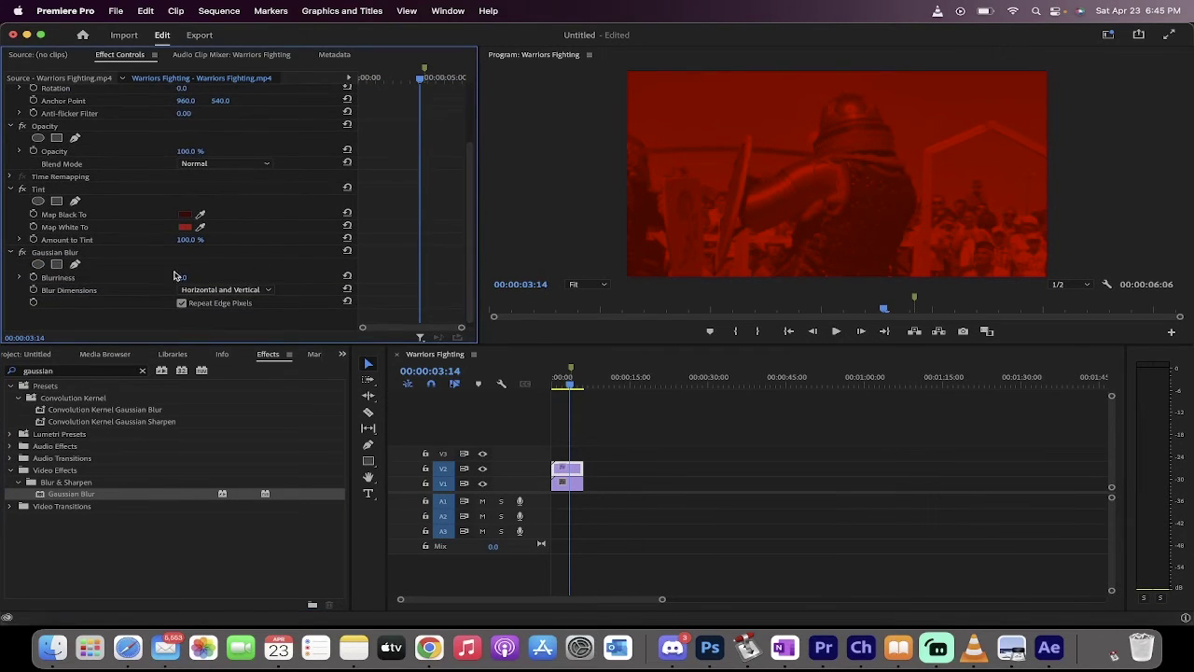
drag(182, 277, 211, 277)
Step: Create a black 1920×1080 Color Matte named 'Color Matte' in the Project panel
click(31, 356)
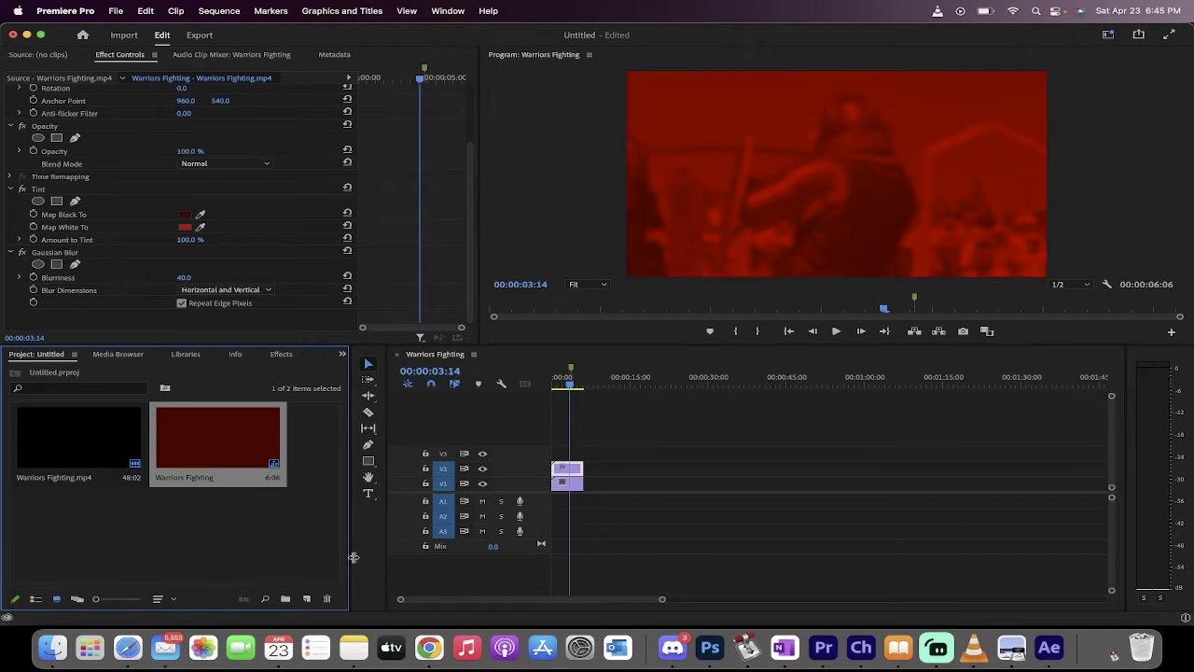
drag(354, 557, 434, 566)
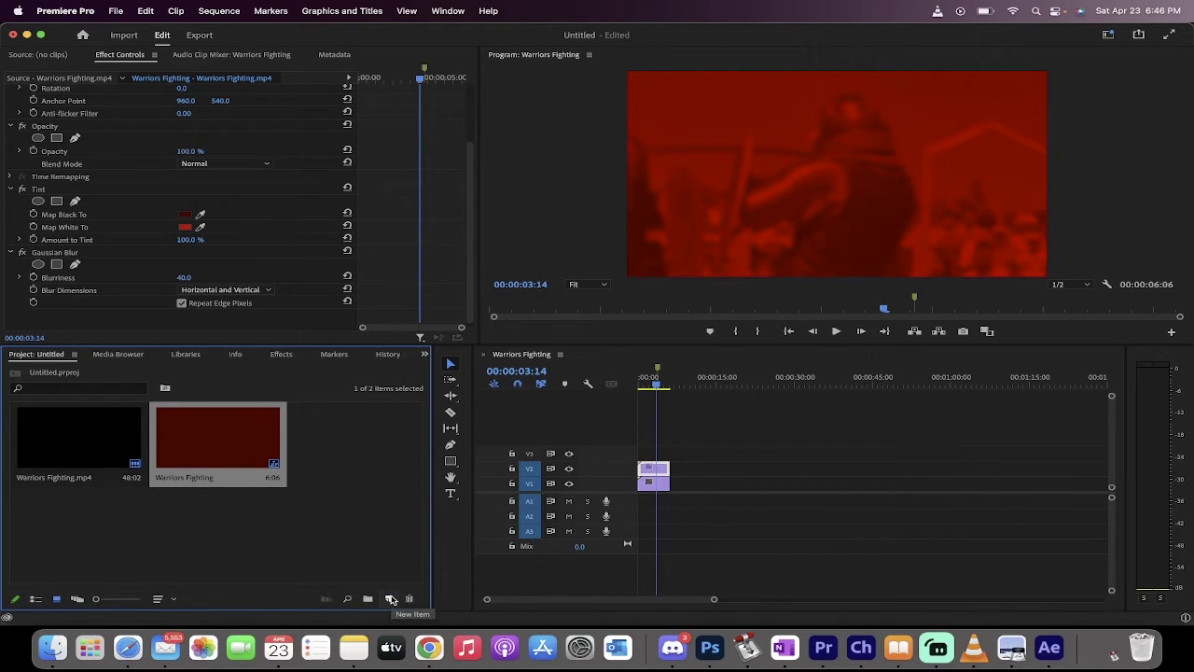
click(391, 599)
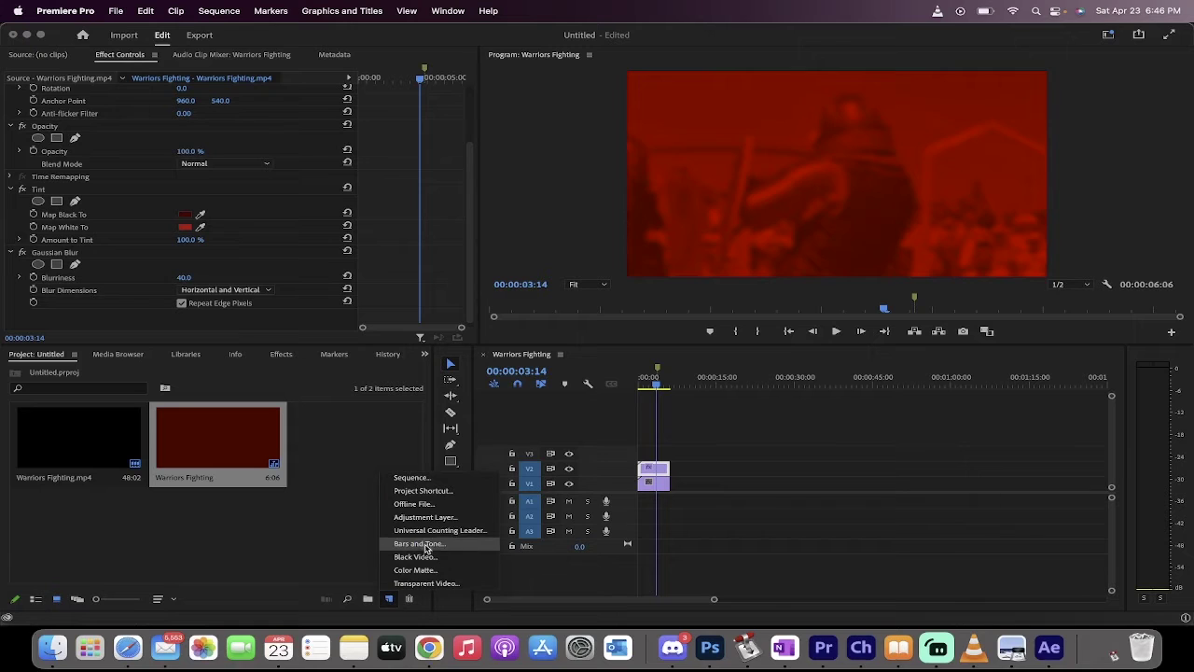
click(422, 569)
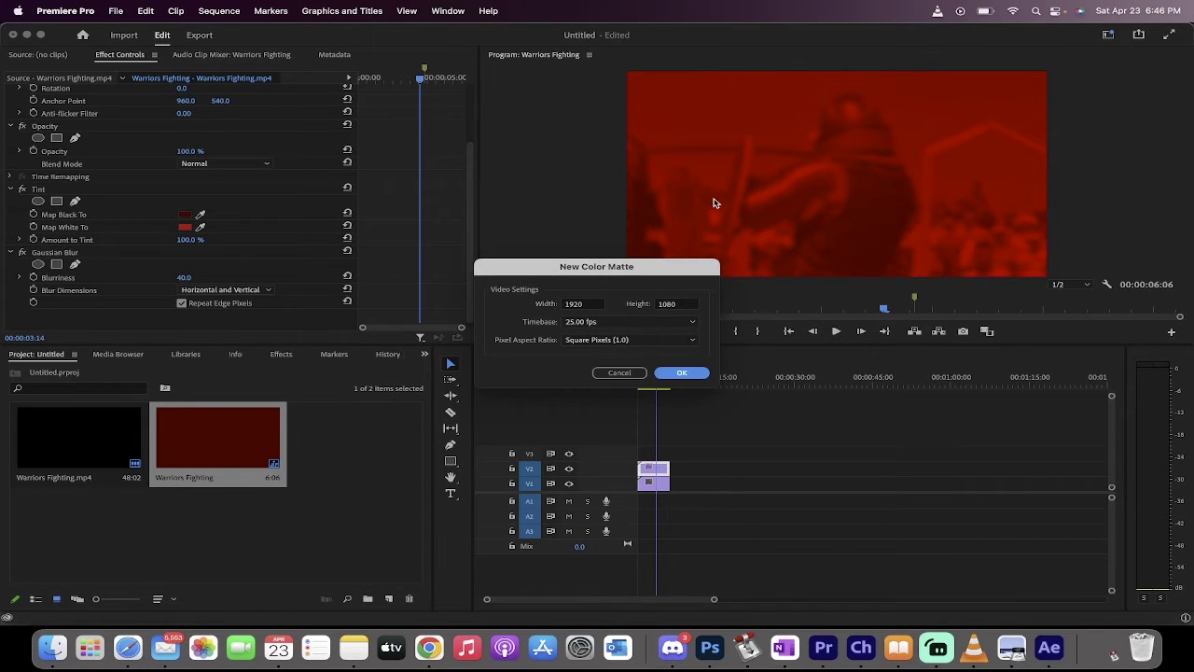
click(680, 372)
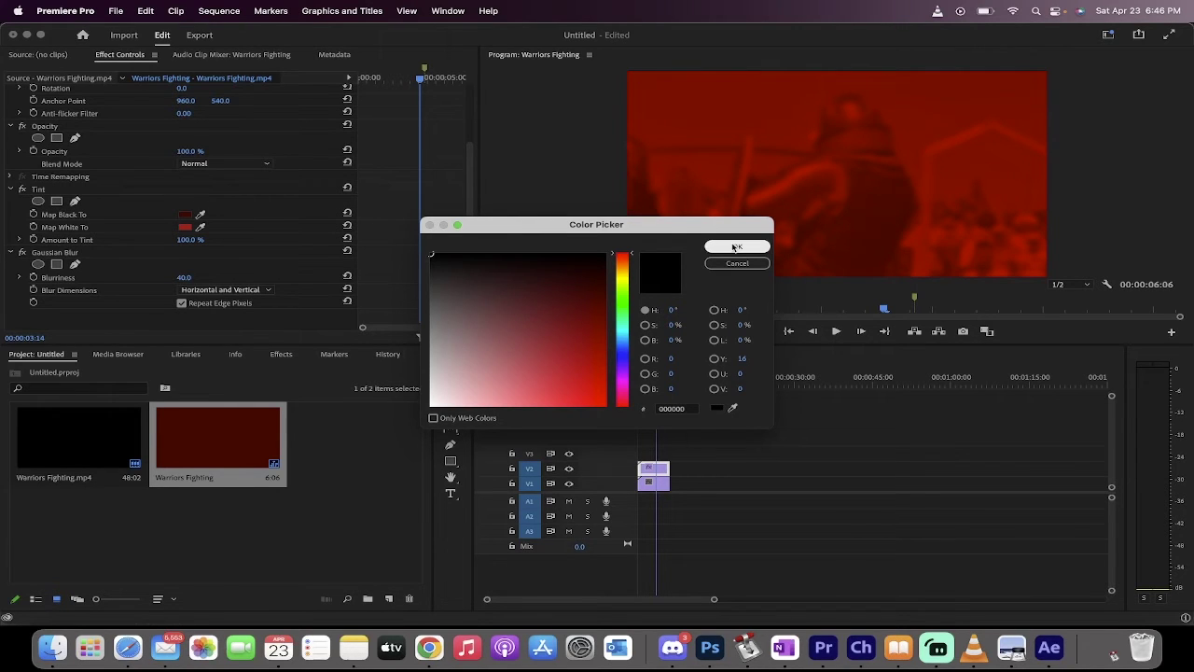
click(736, 248)
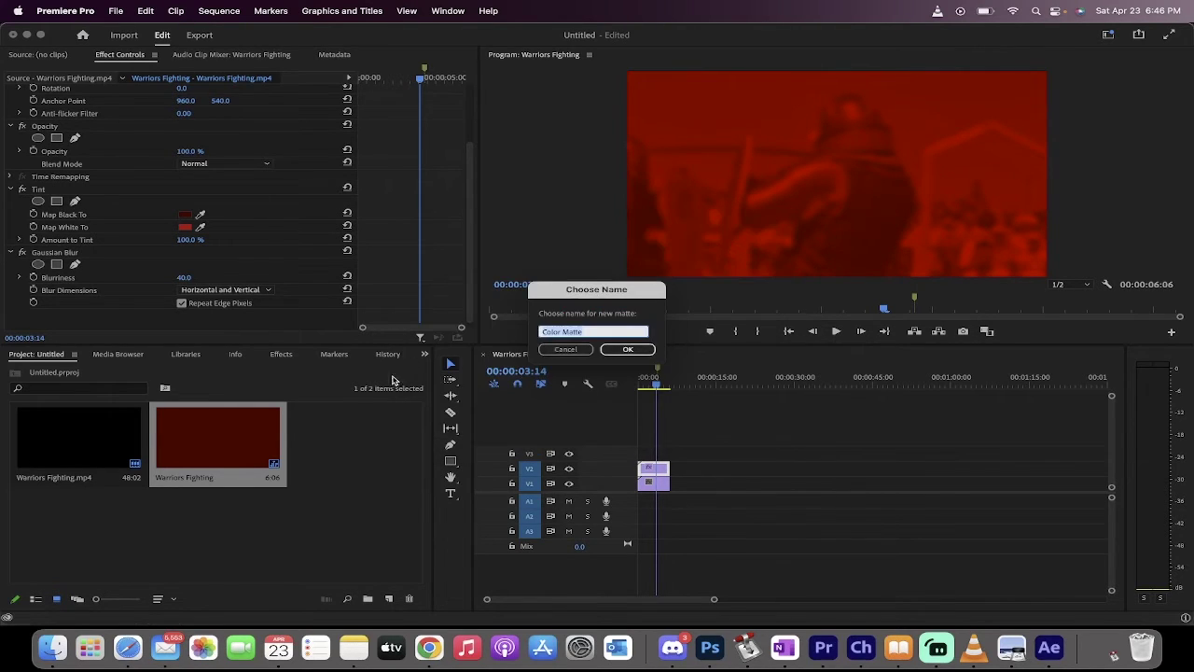
click(611, 349)
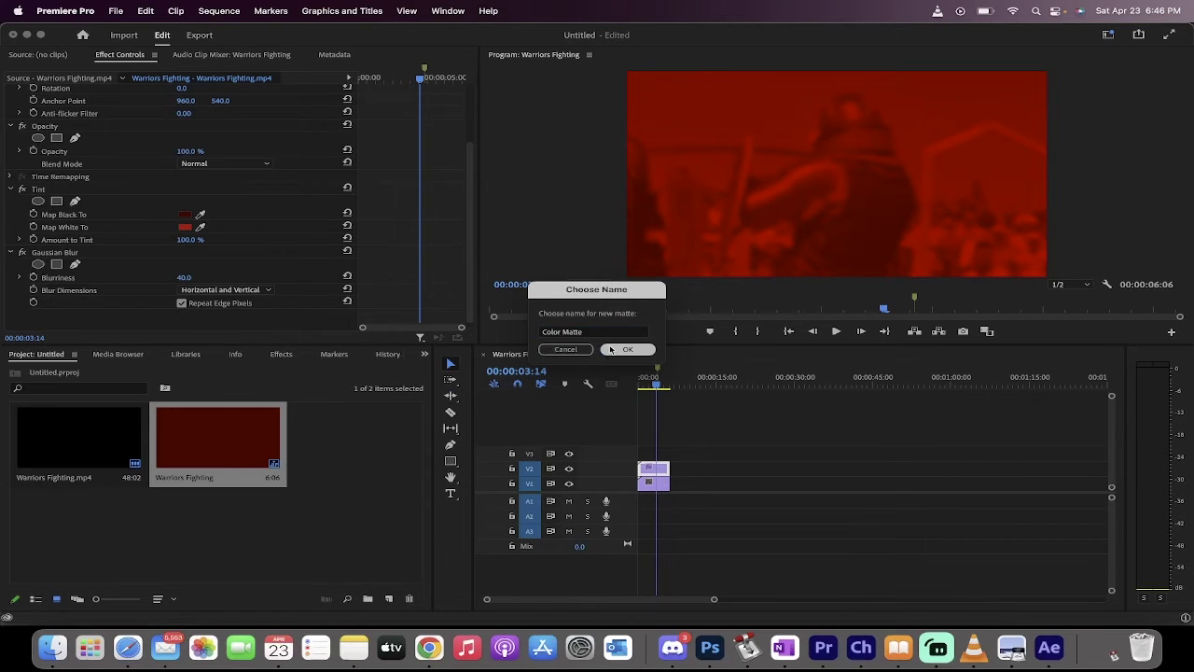
Step: Place the Color Matte on V3 above the tinted clip and move the playhead to 00:00:02:06
drag(368, 430, 607, 457)
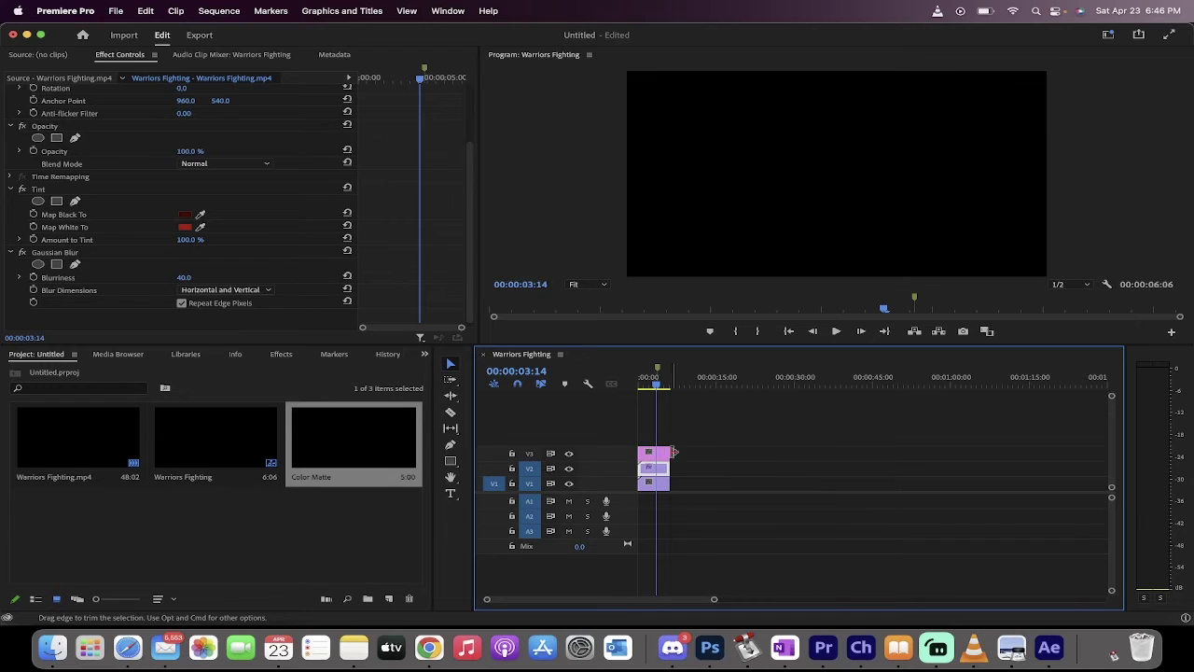
click(653, 380)
drag(655, 383, 651, 382)
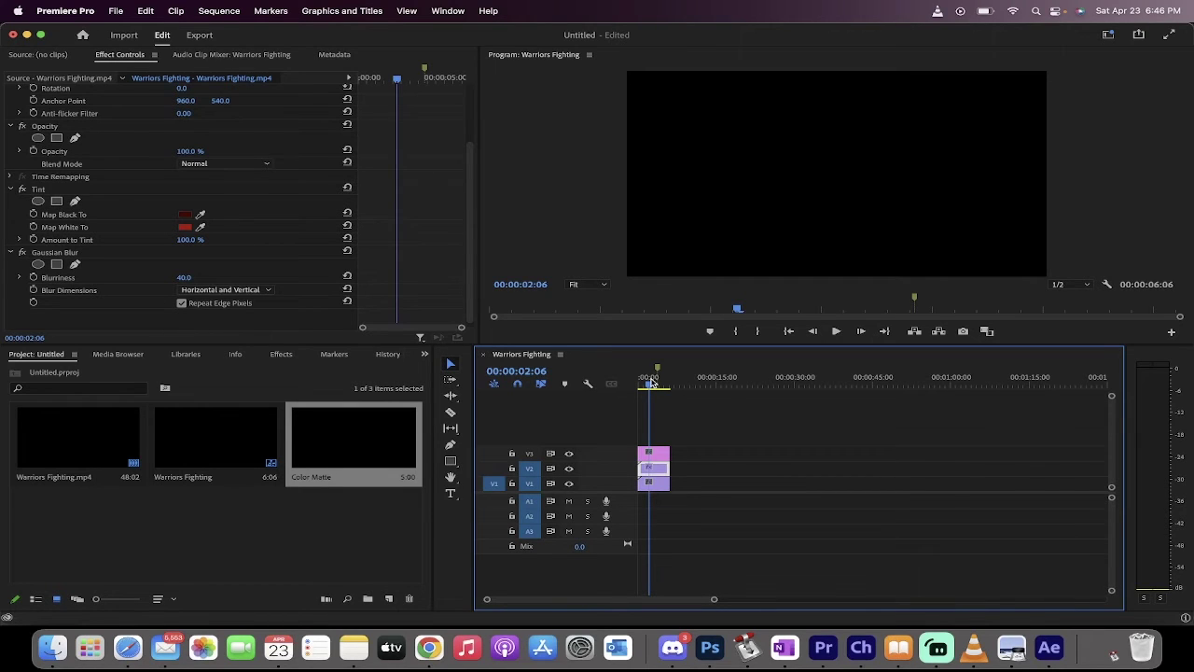
Step: Apply VR Fractal Noise from Immersive Video to the Color Matte on V3
click(280, 354)
click(143, 371)
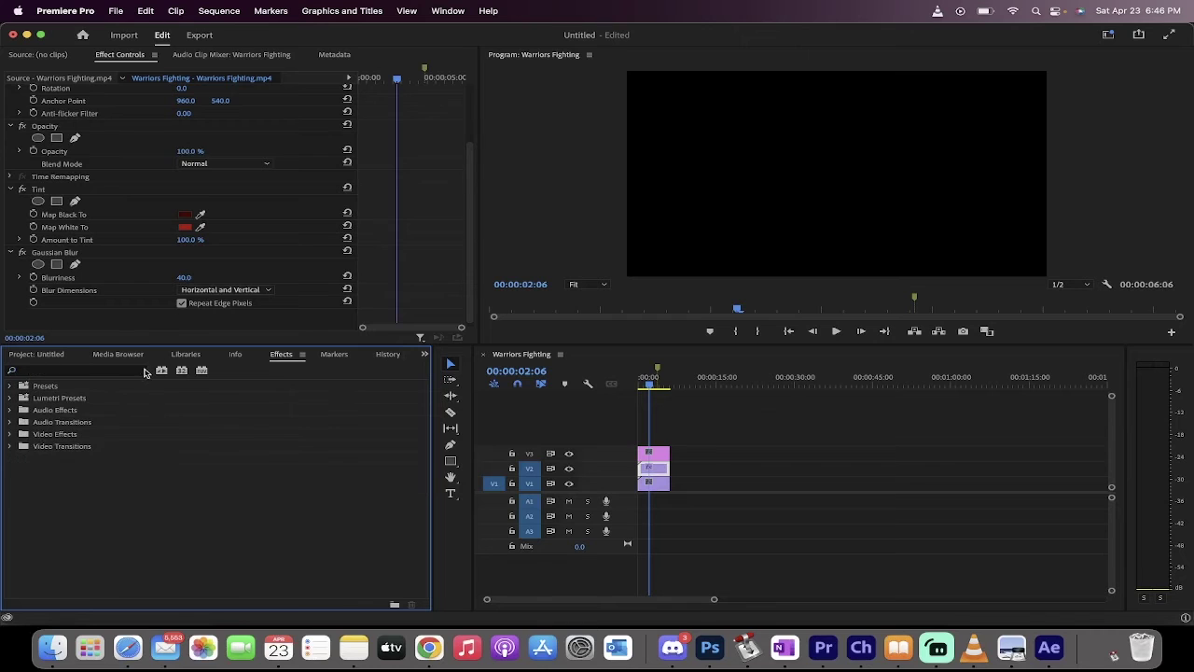
click(120, 373)
text(vr)
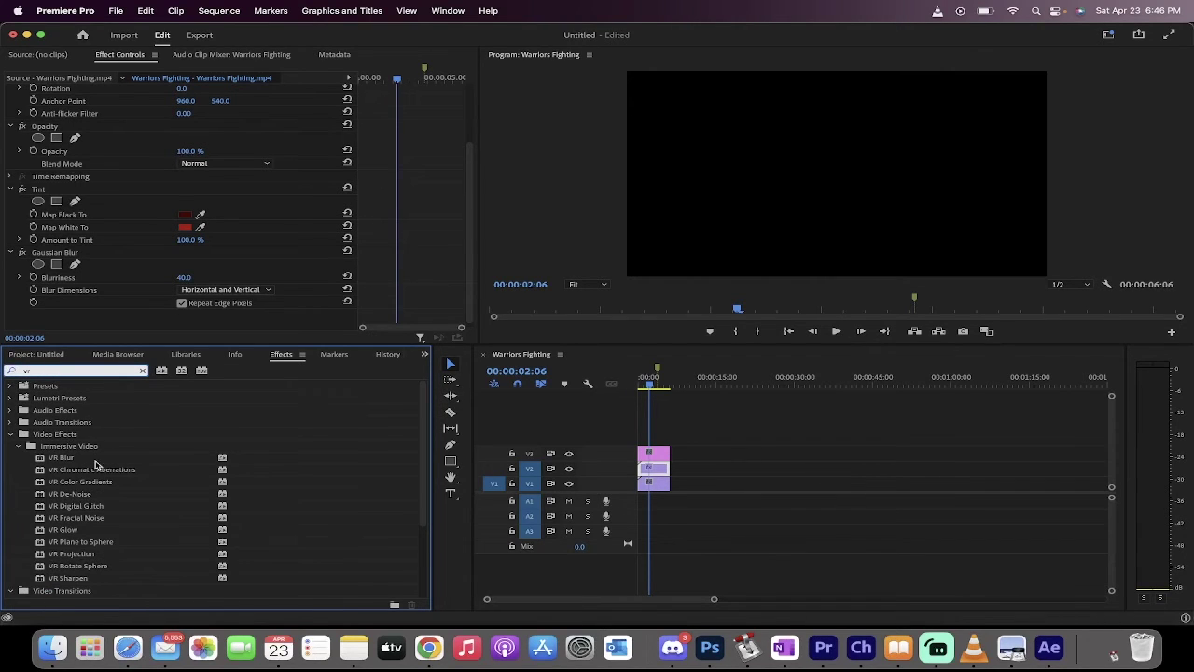
click(82, 519)
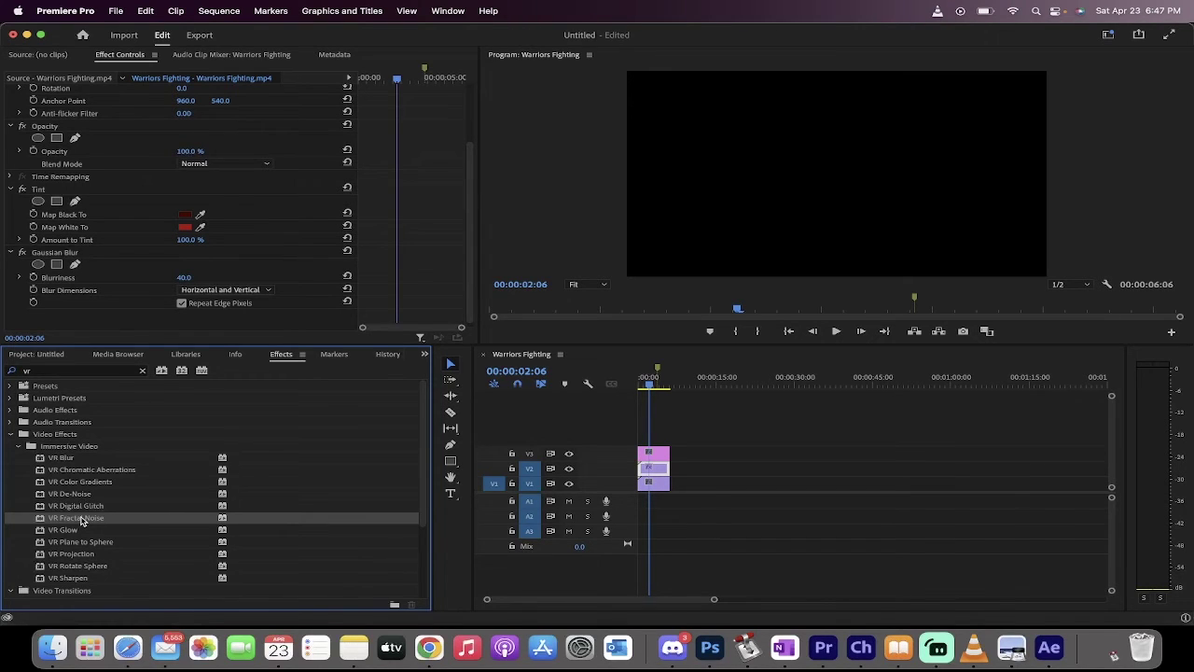
drag(81, 520, 642, 458)
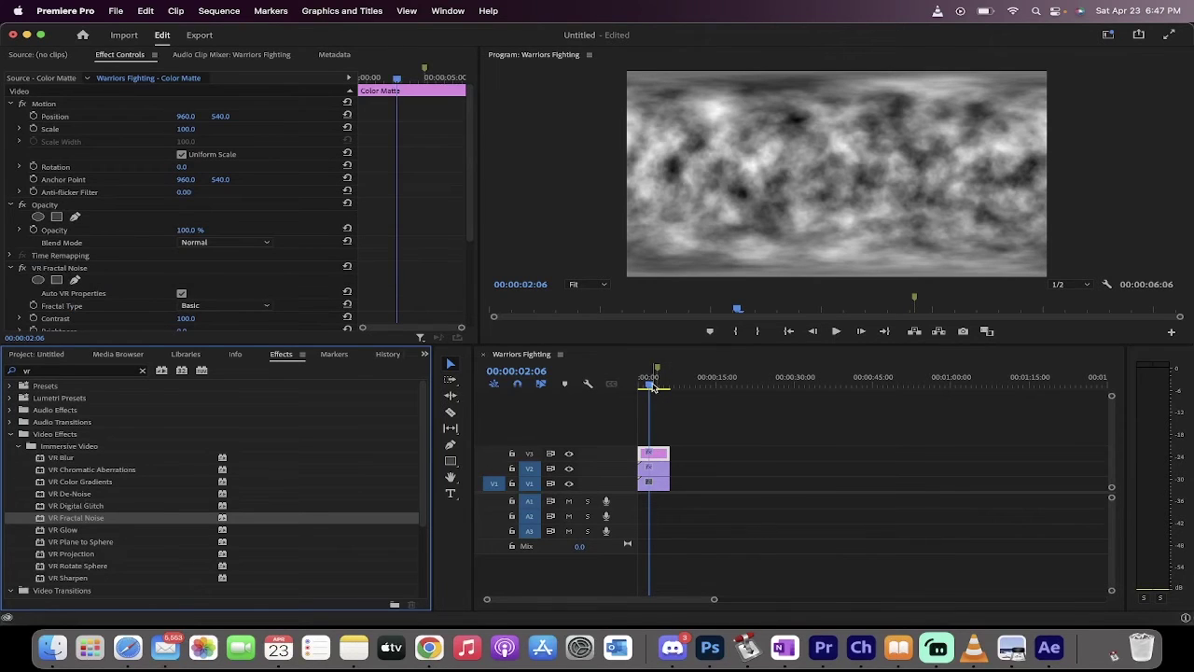
click(653, 385)
drag(653, 385, 654, 386)
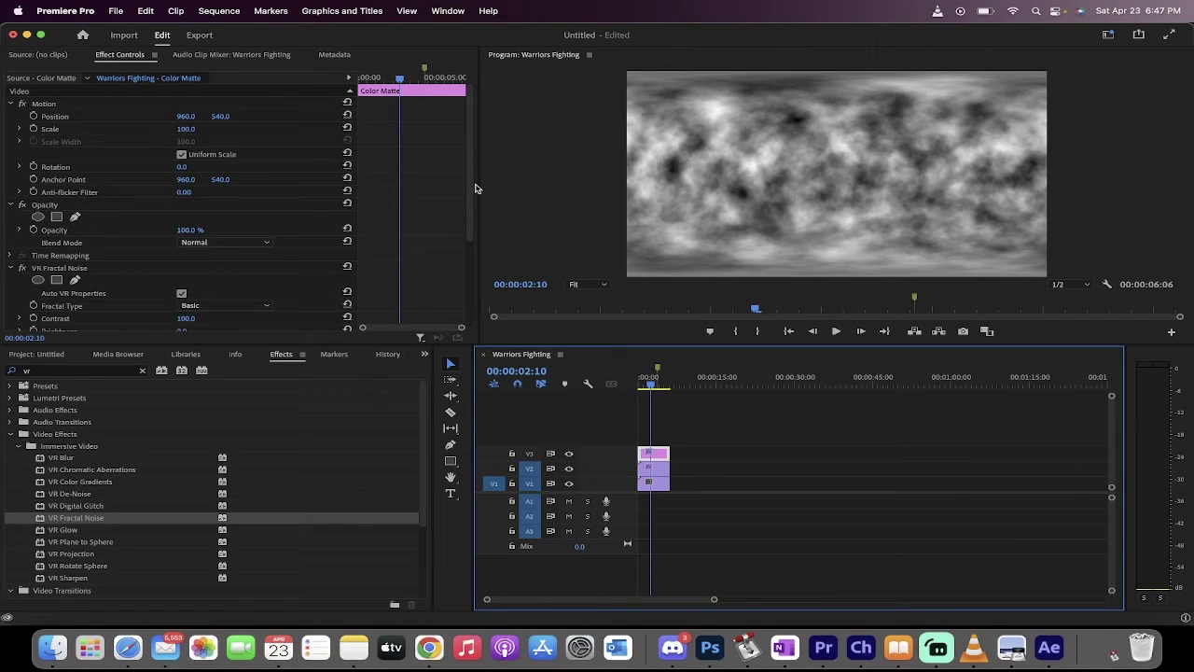
Step: Set VR Fractal Noise Contrast to 300, Brightness to -50 and Complexity to 3.0
scroll(472, 188, down, 5)
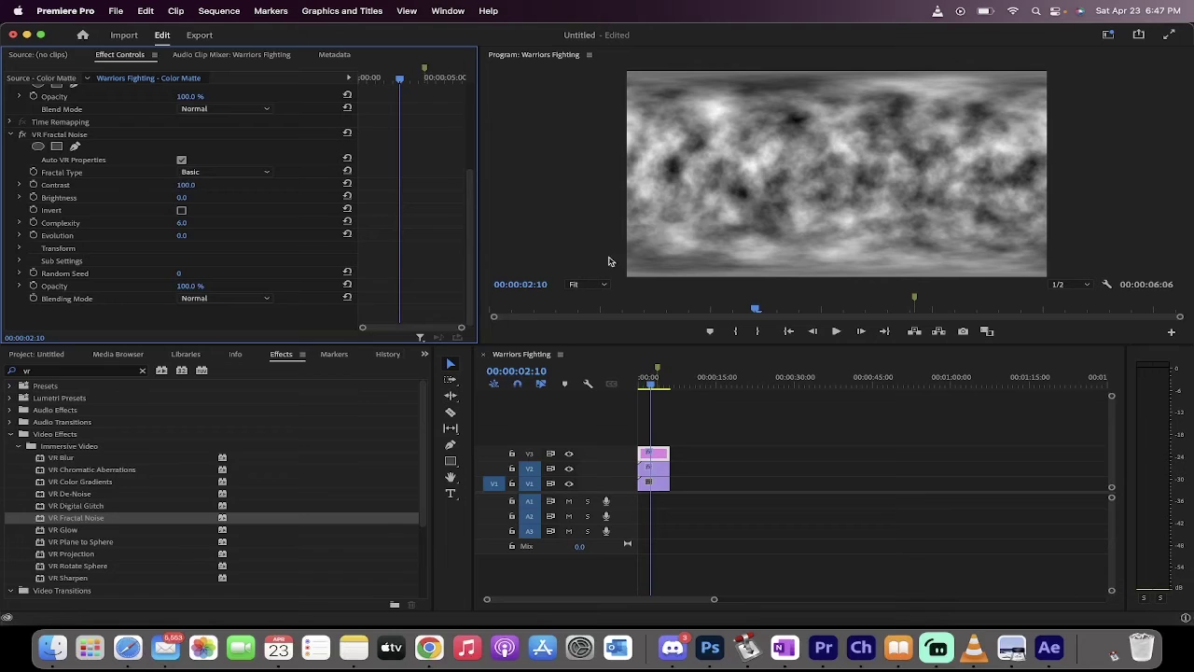
click(56, 184)
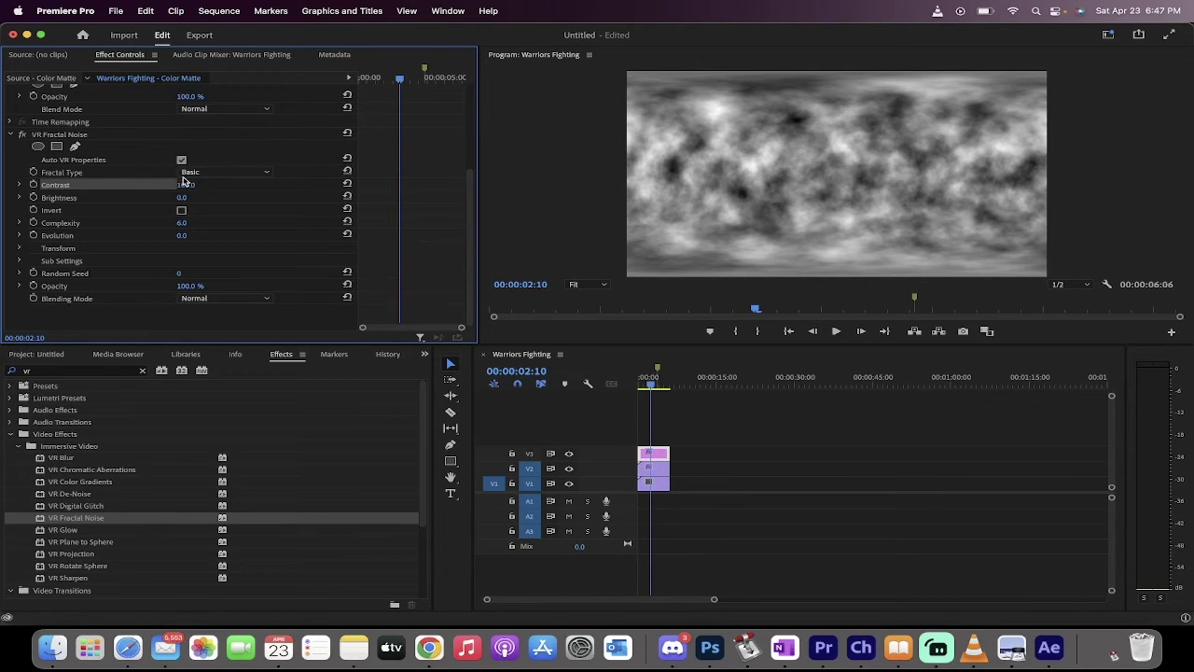
drag(185, 185, 291, 185)
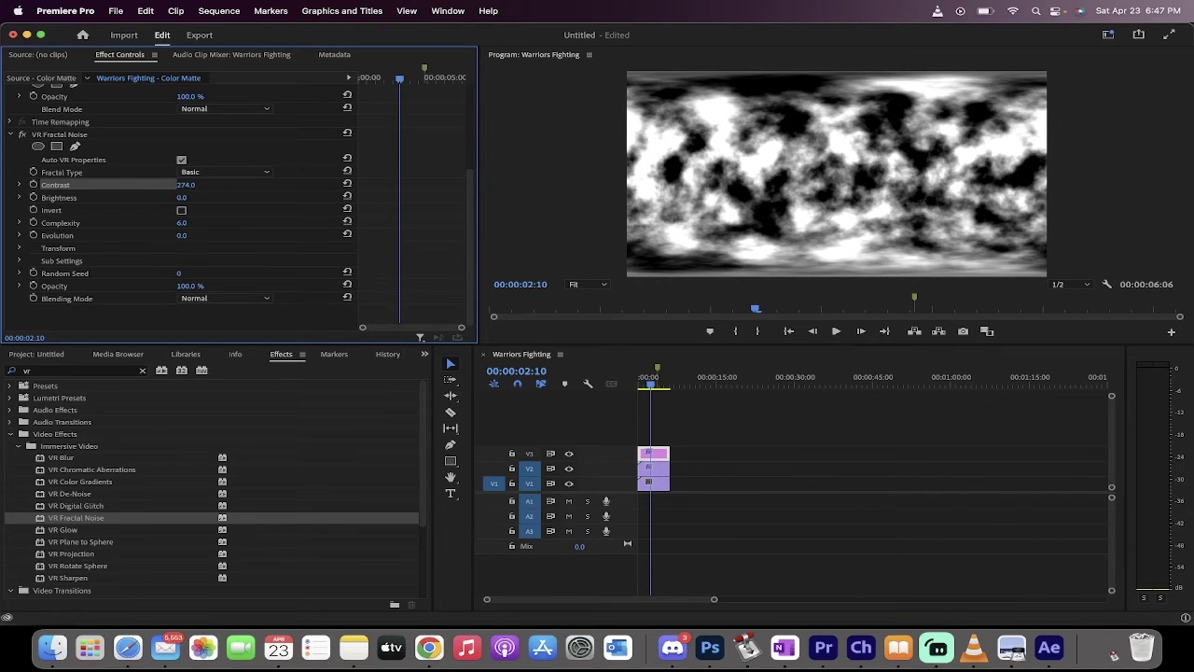
drag(291, 185, 293, 185)
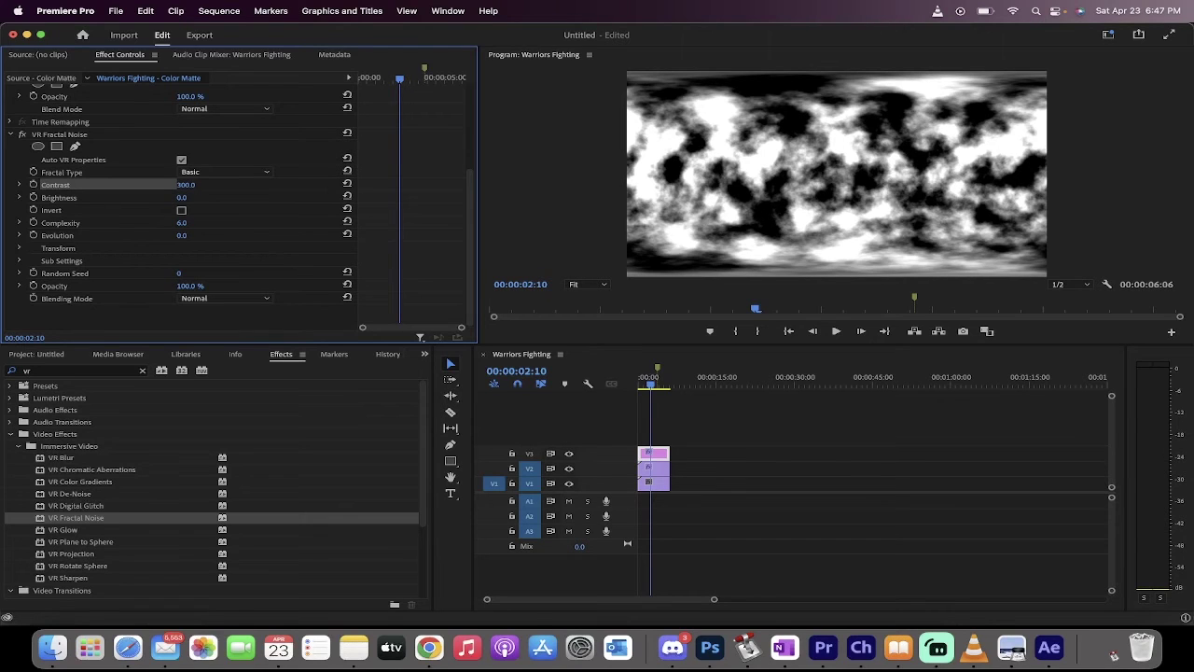
drag(181, 198, 134, 198)
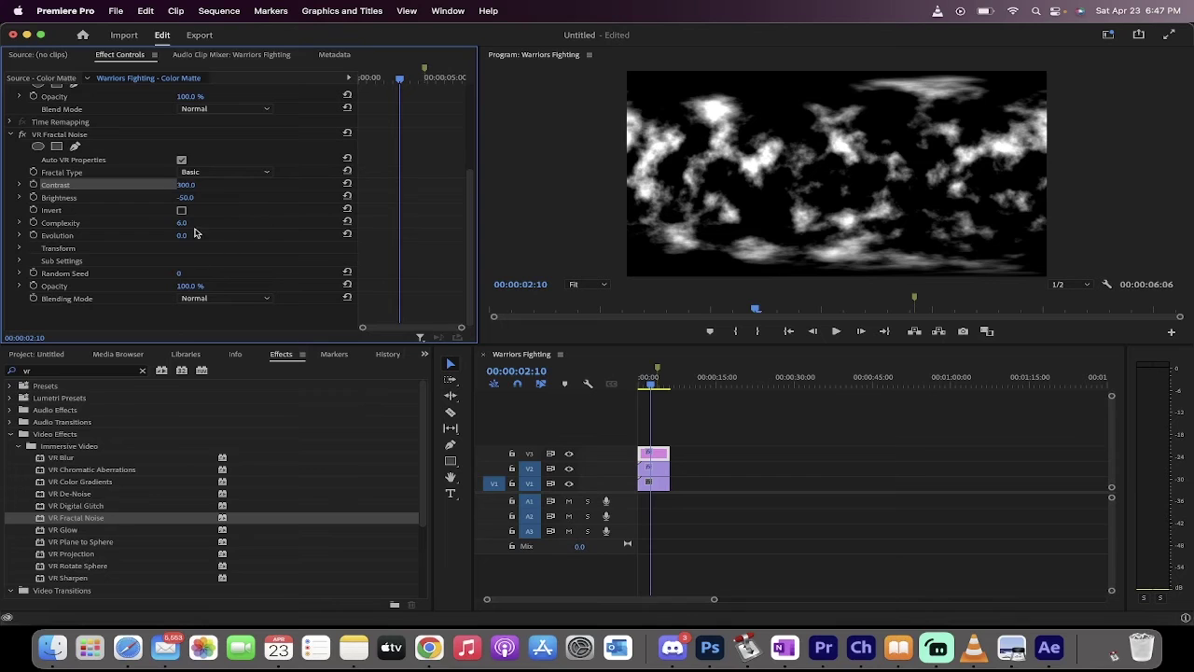
mouse_move(181, 222)
mouse_down()
mouse_move(144, 222)
mouse_move(229, 222)
mouse_move(163, 222)
mouse_up()
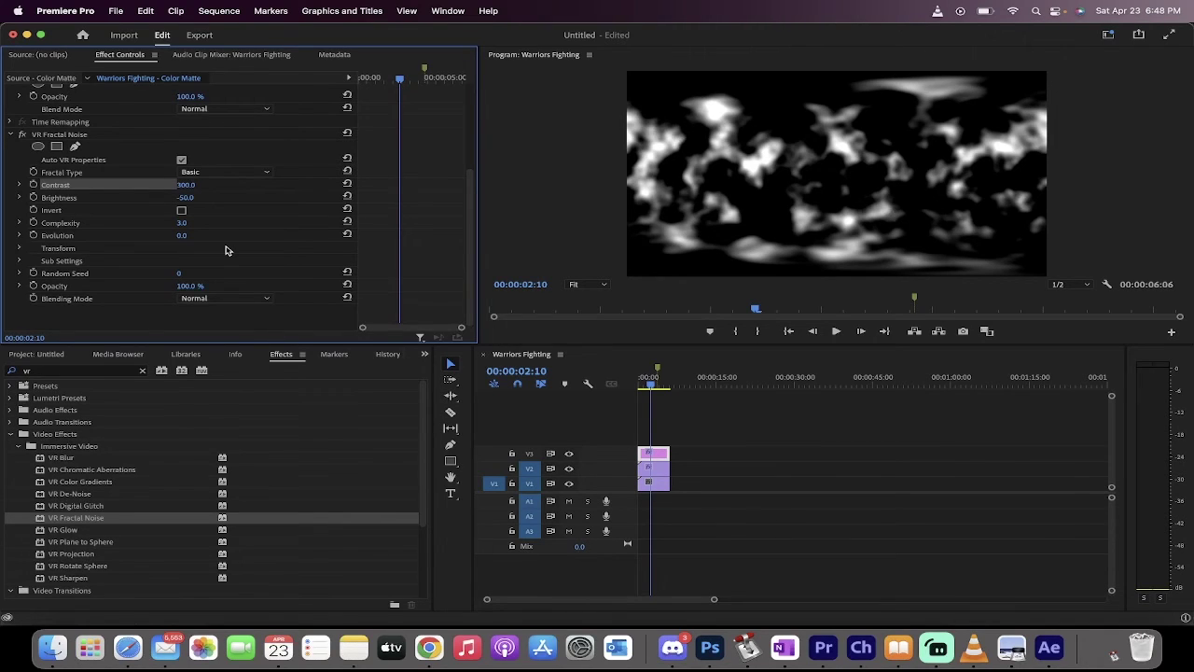
Step: Search effects for 'track' and drag Track Matte Key onto the Warriors Fighting clip on V2
click(82, 374)
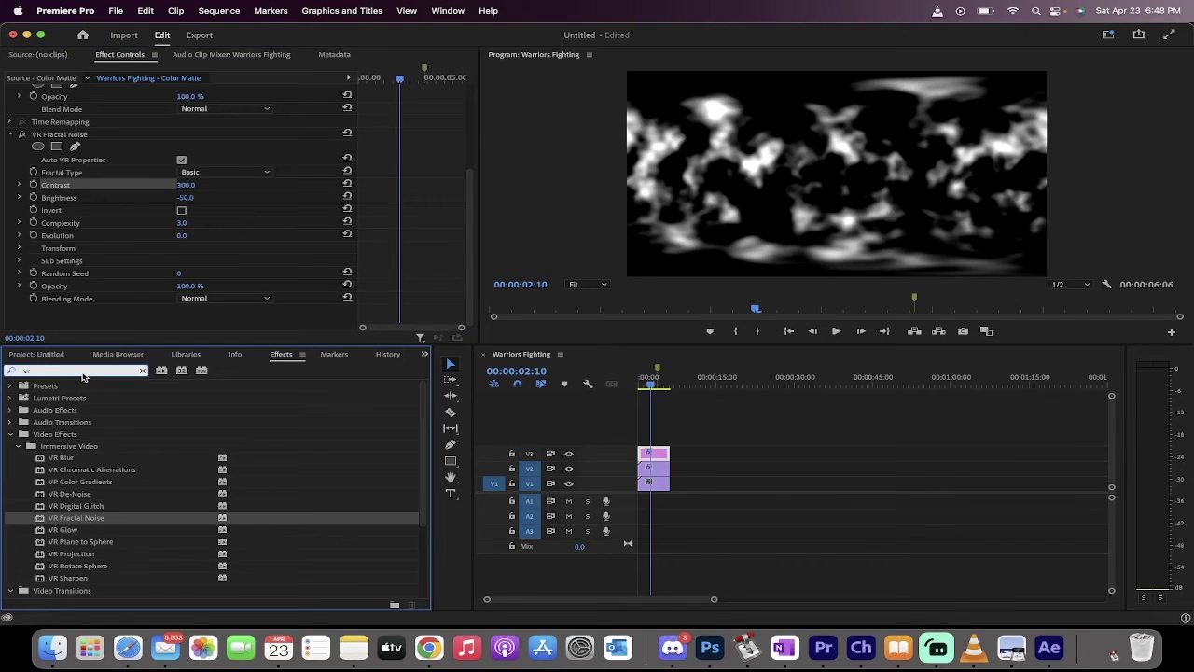
key(BackSpace)
text(tra)
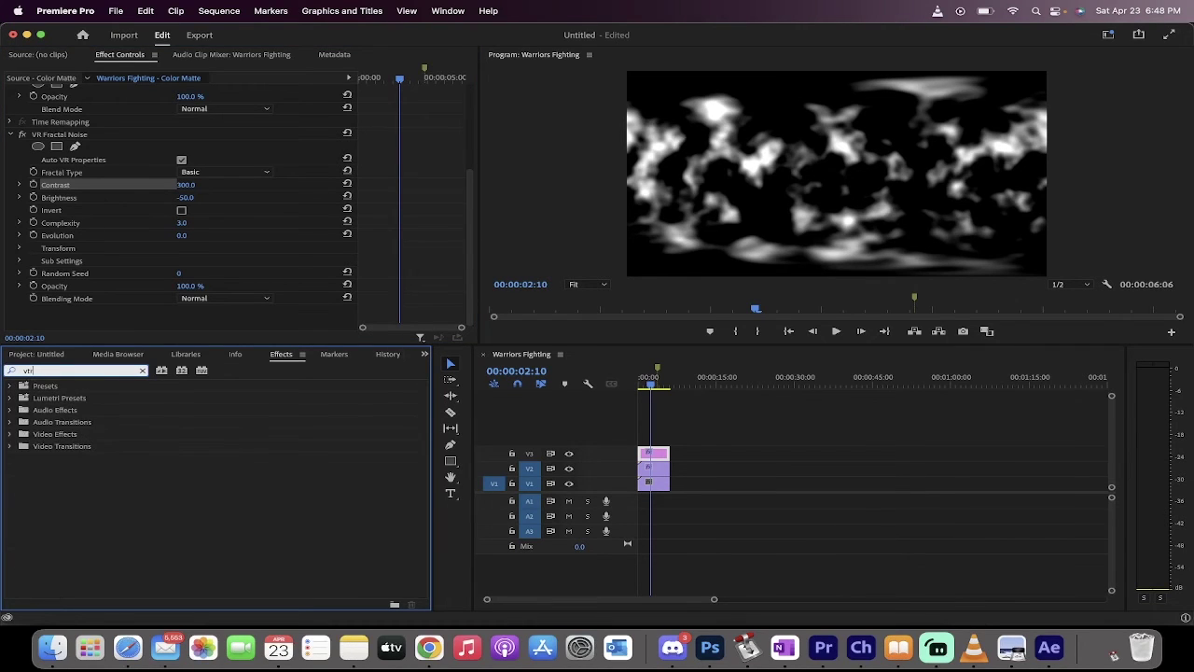
key(BackSpace)
key(BackSpace)
key(BackSpace)
key(BackSpace)
text(track)
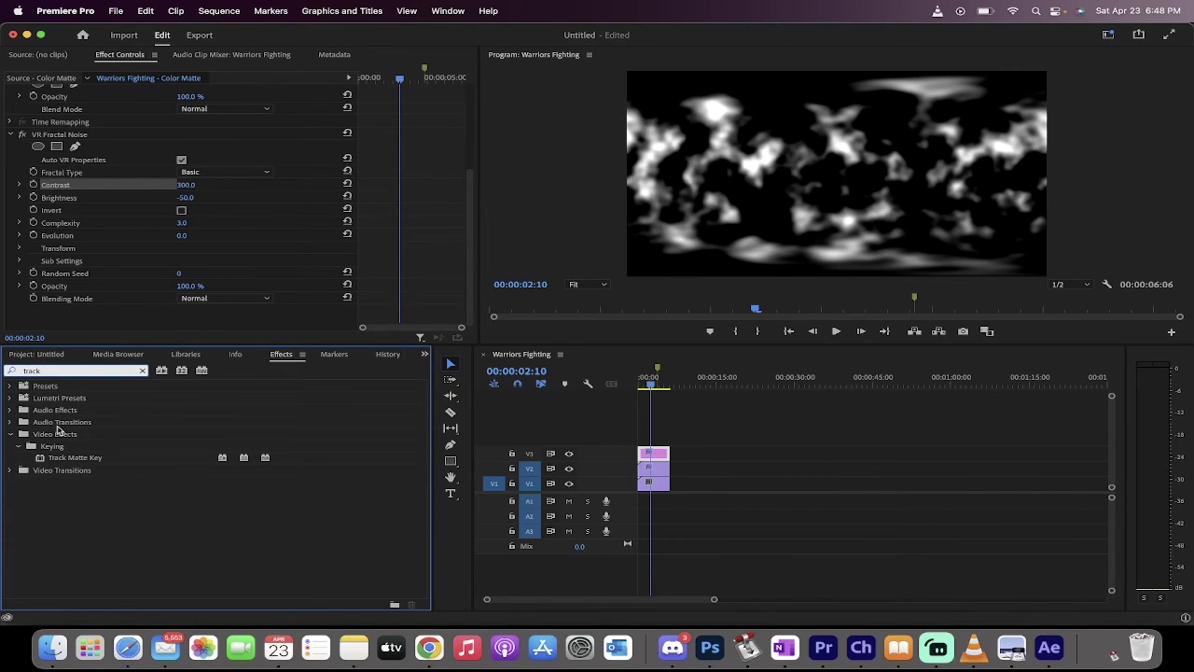
click(66, 458)
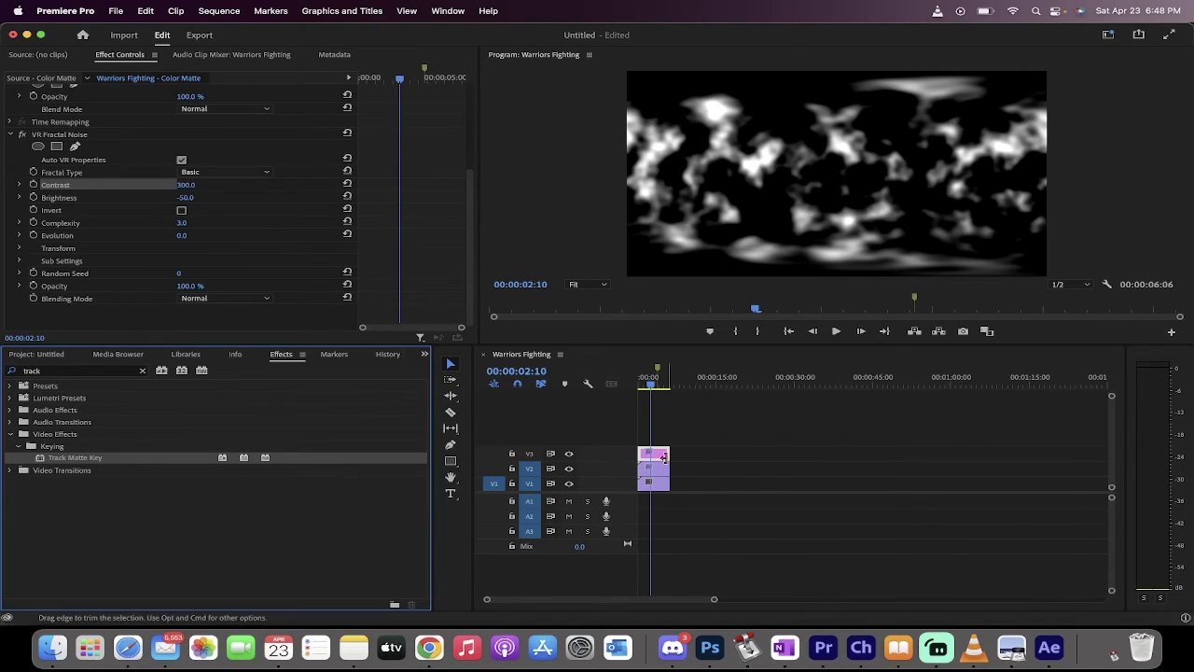
click(724, 476)
click(656, 468)
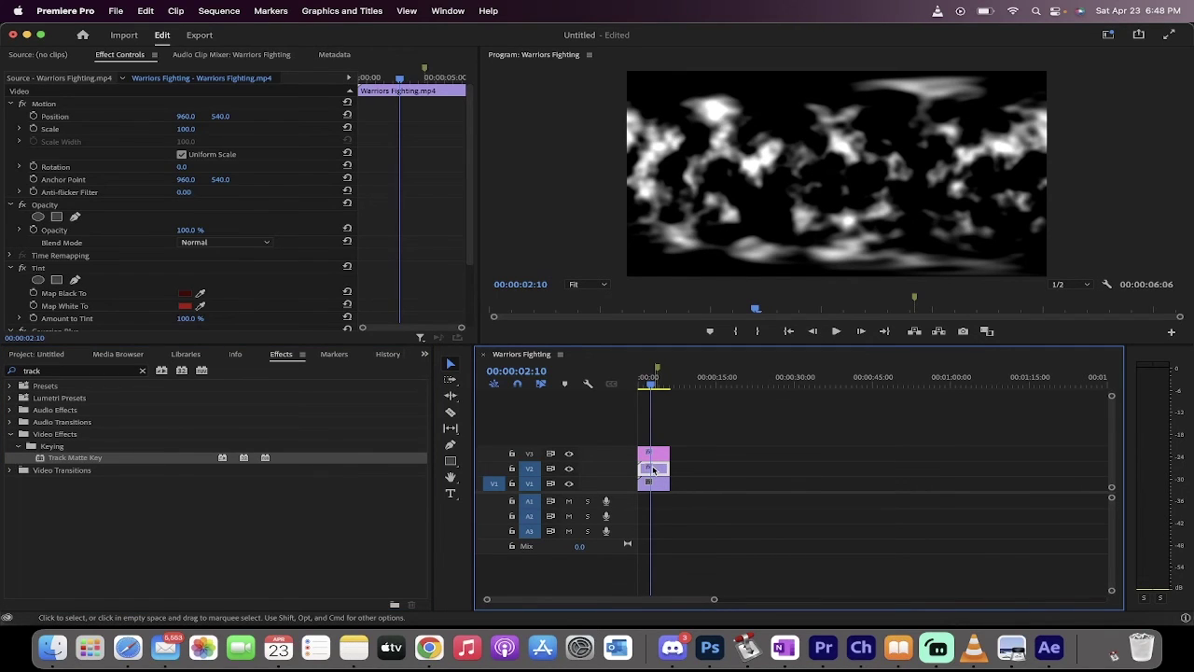
click(40, 460)
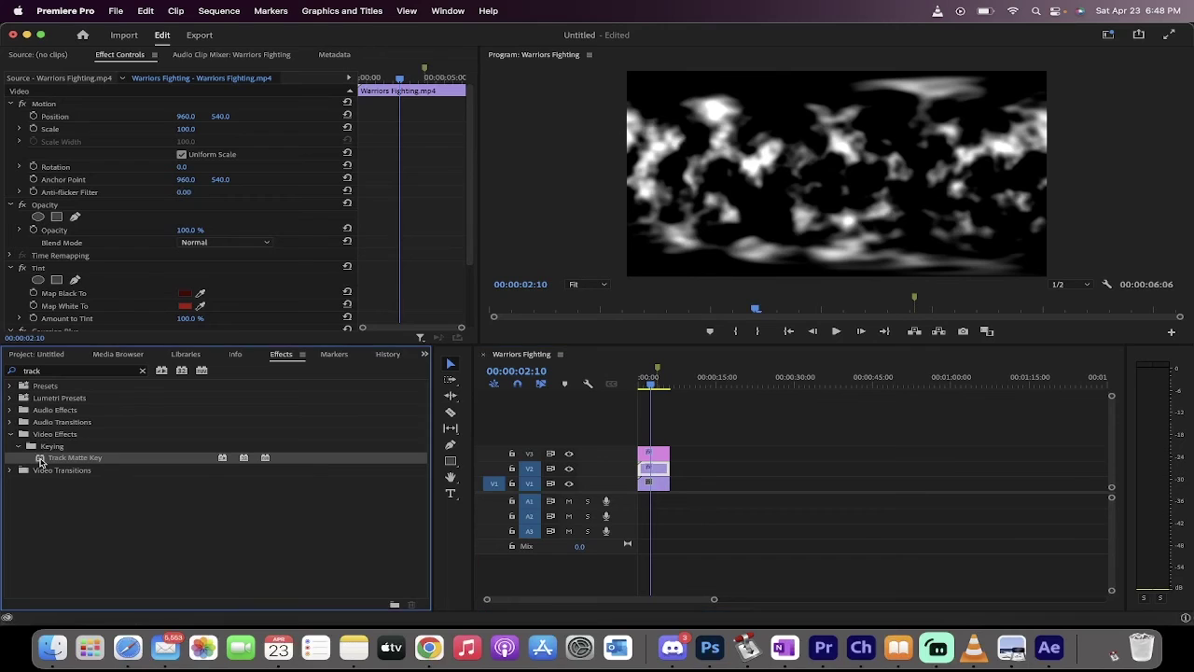
drag(40, 460, 655, 474)
click(655, 474)
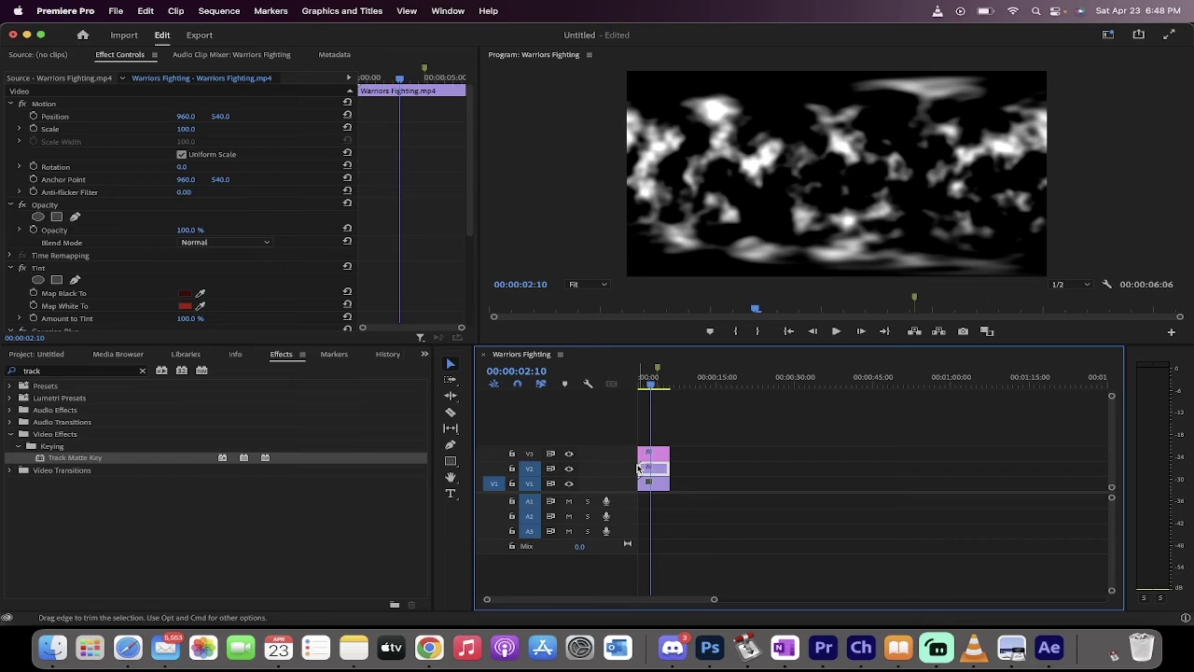
Step: Set Track Matte Key's Matte to Video 3 and Composite Using to Matte Luma
click(125, 57)
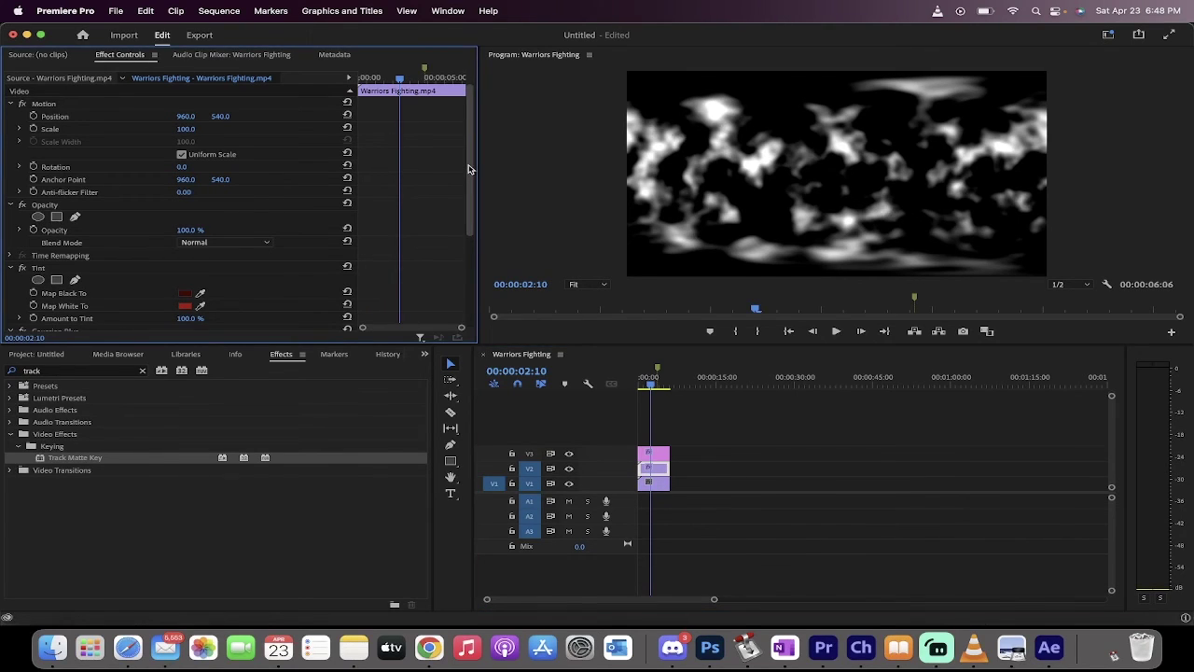
drag(469, 170, 472, 262)
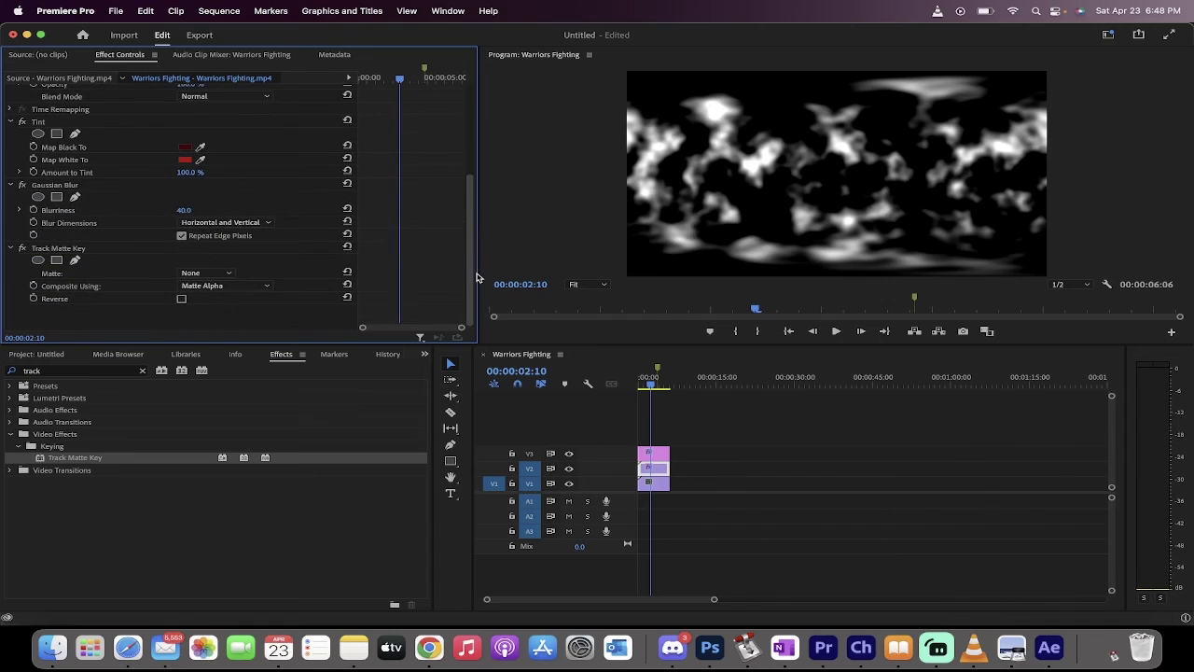
click(72, 249)
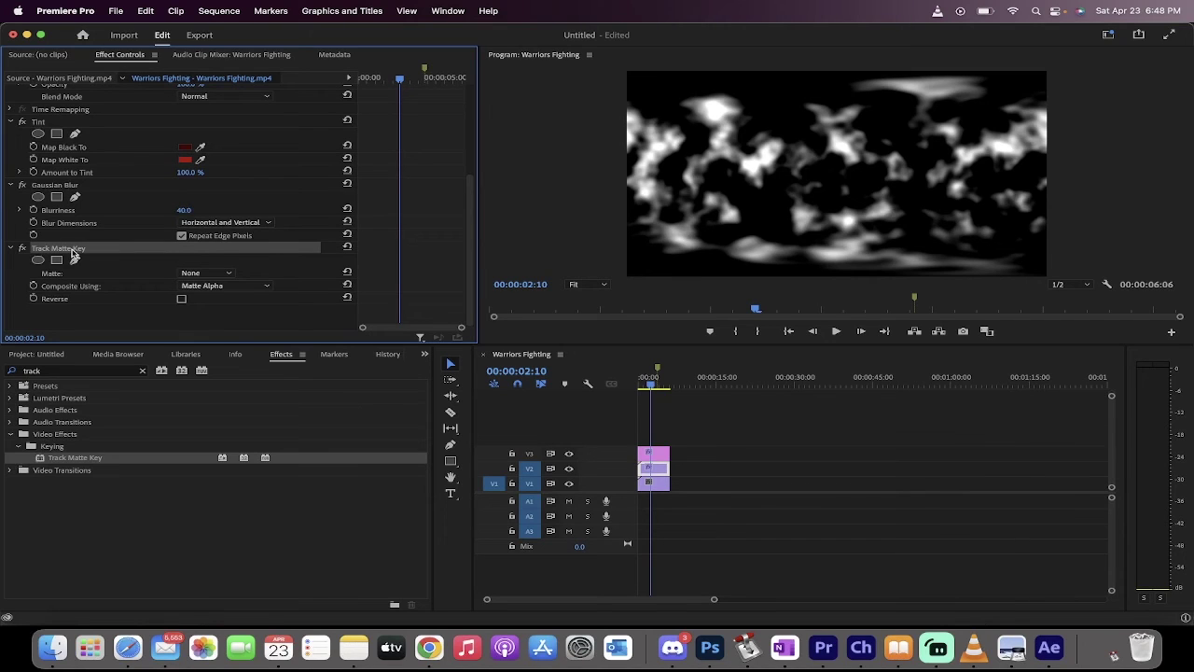
click(202, 273)
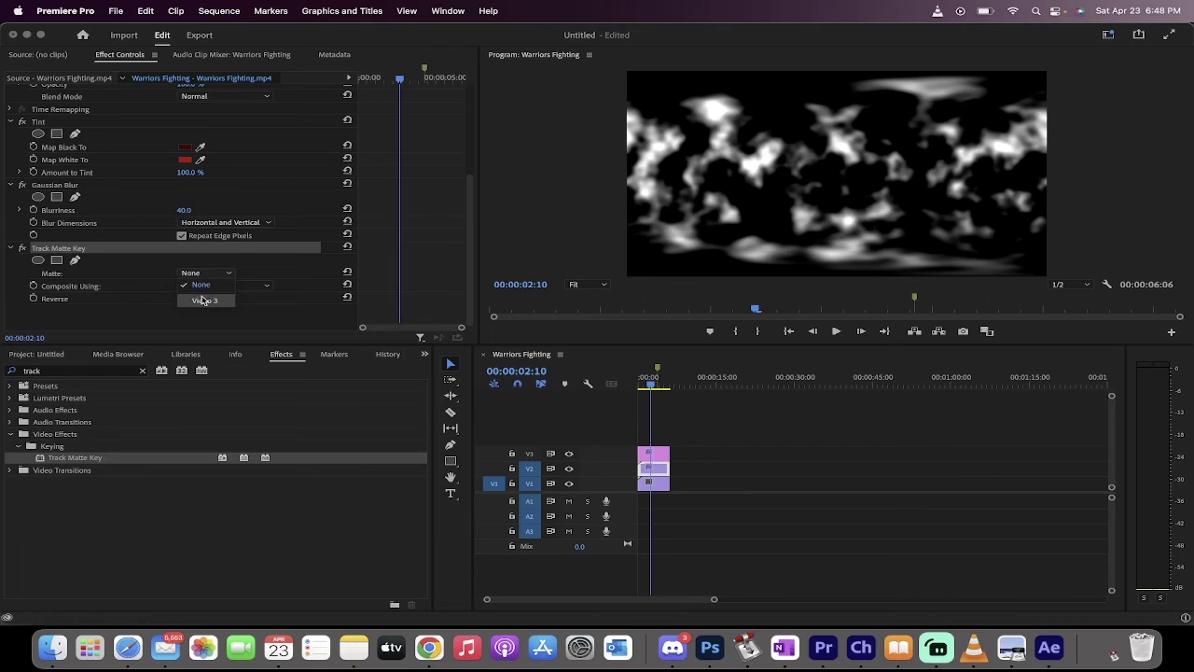
click(203, 300)
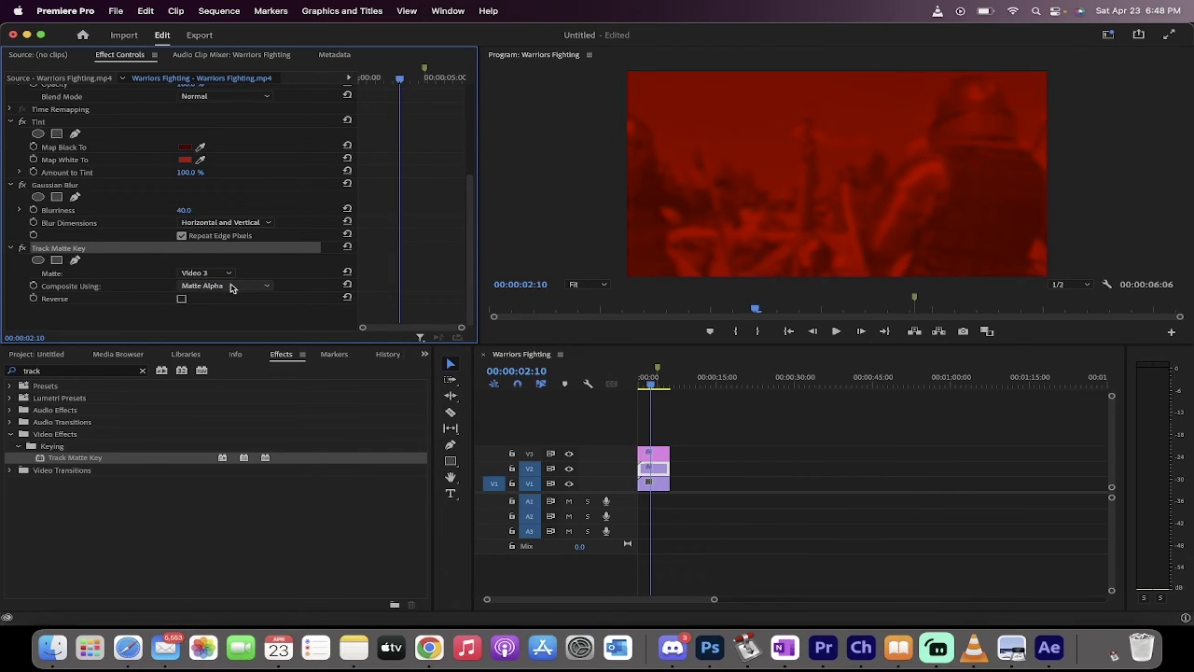
click(231, 288)
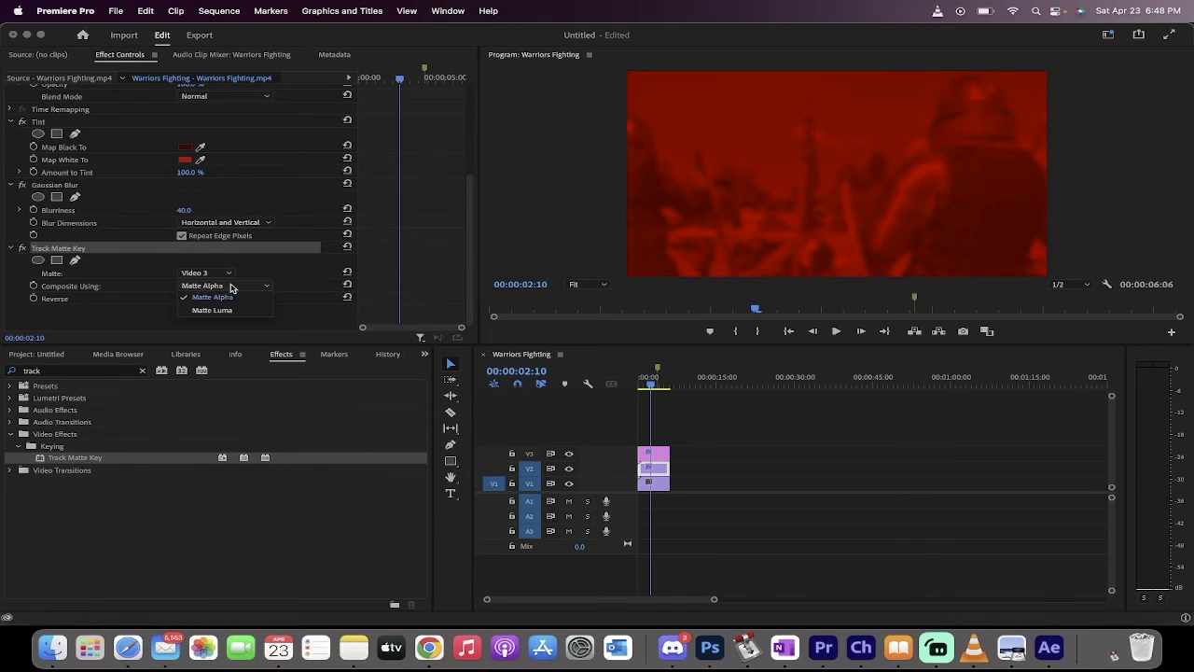
click(226, 311)
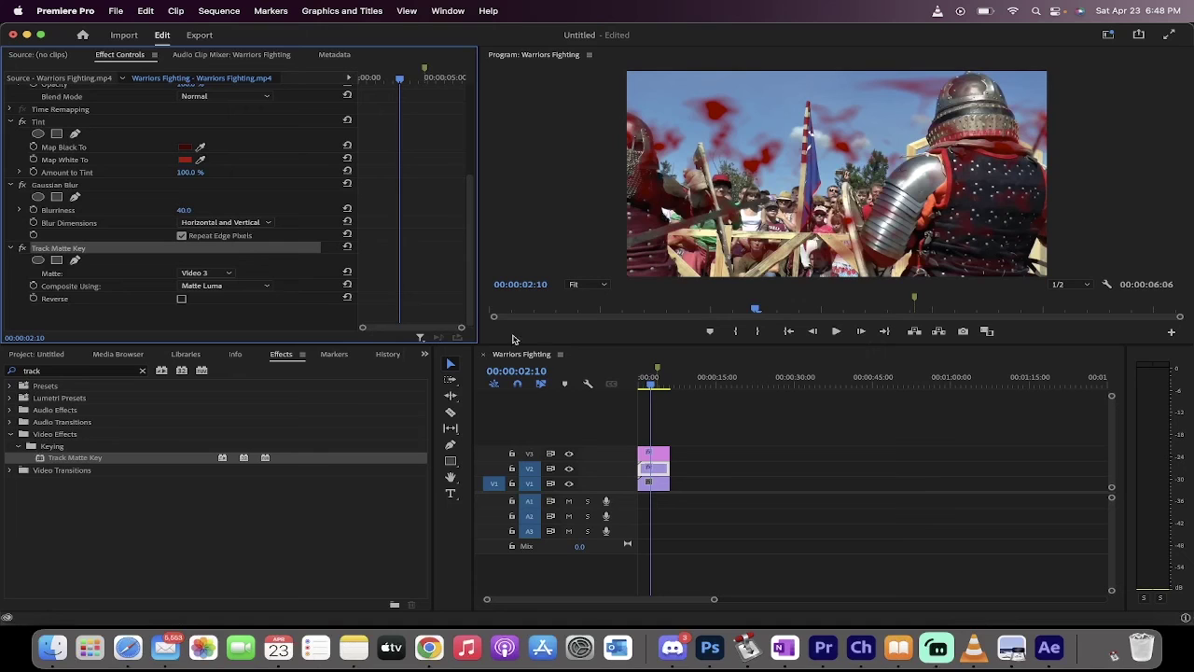
Step: Trim the V3 Color Matte's start to the playhead at the 00:00:03:21 marker
click(653, 388)
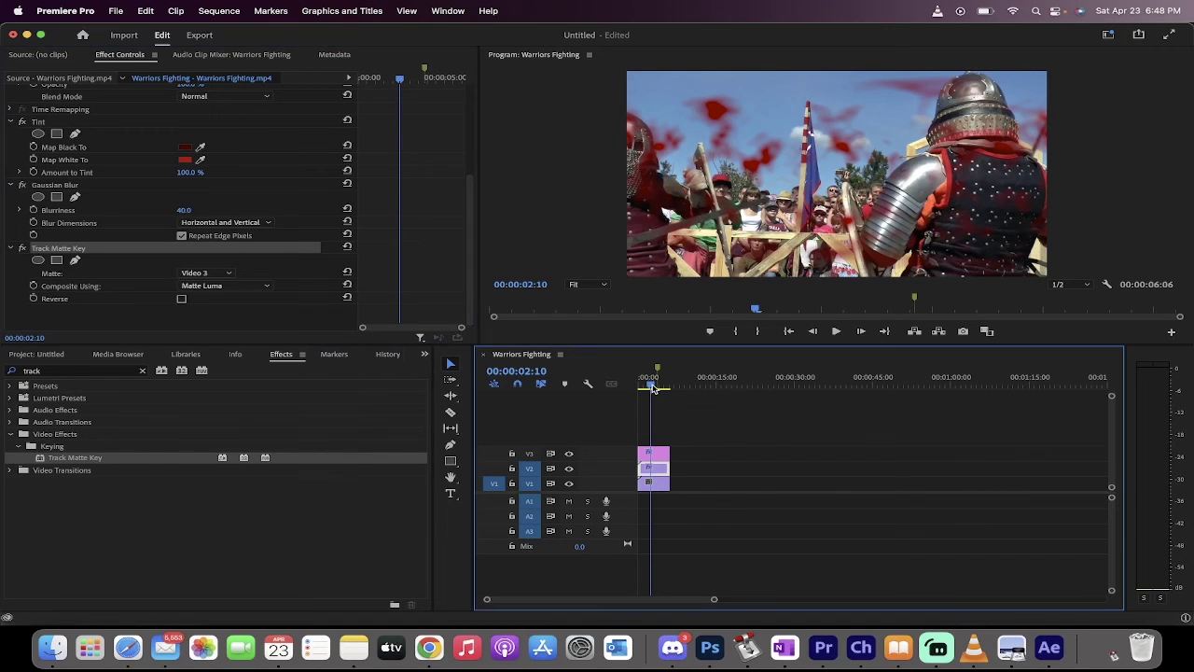
drag(653, 388, 650, 388)
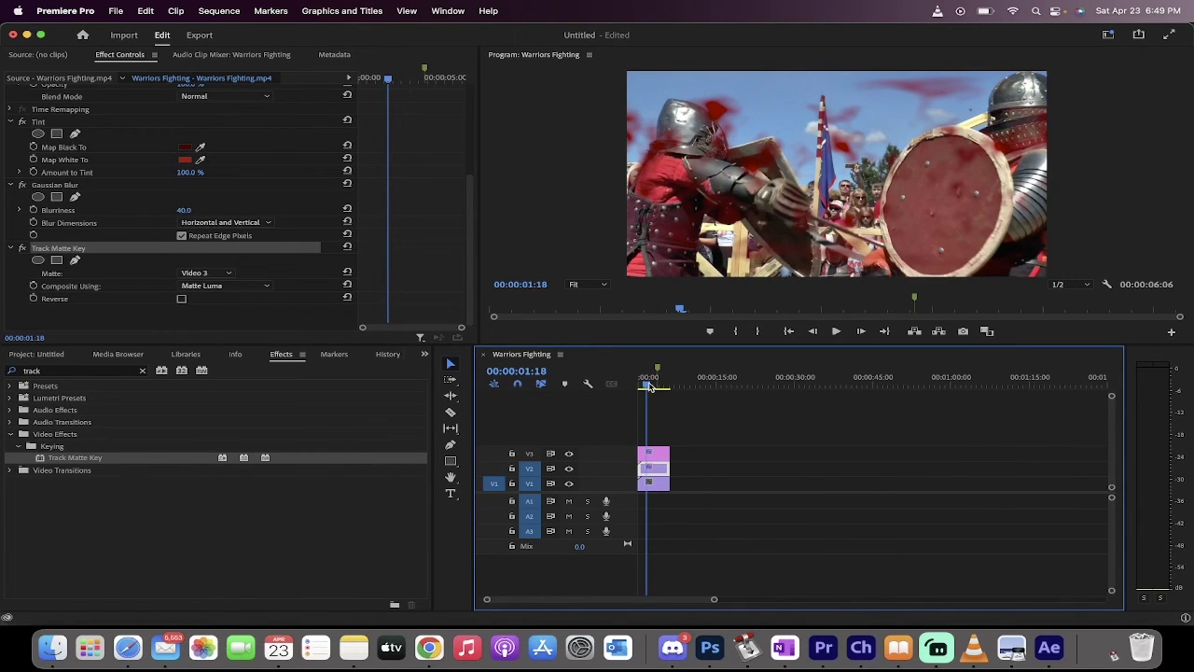
drag(650, 388, 657, 388)
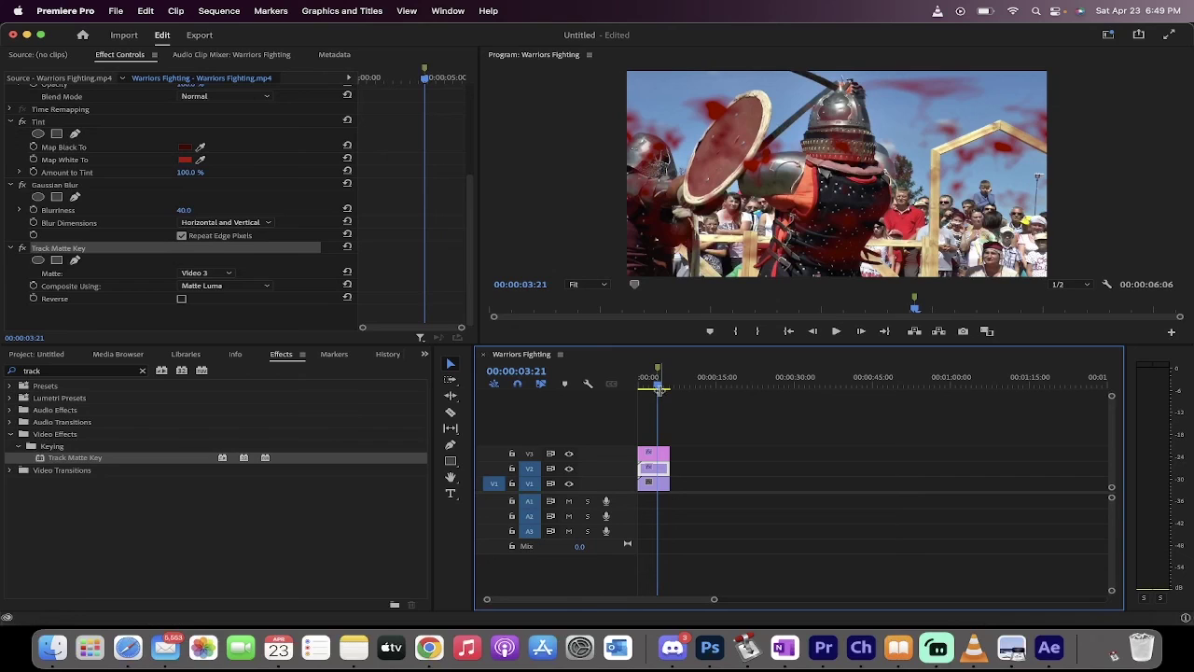
click(648, 453)
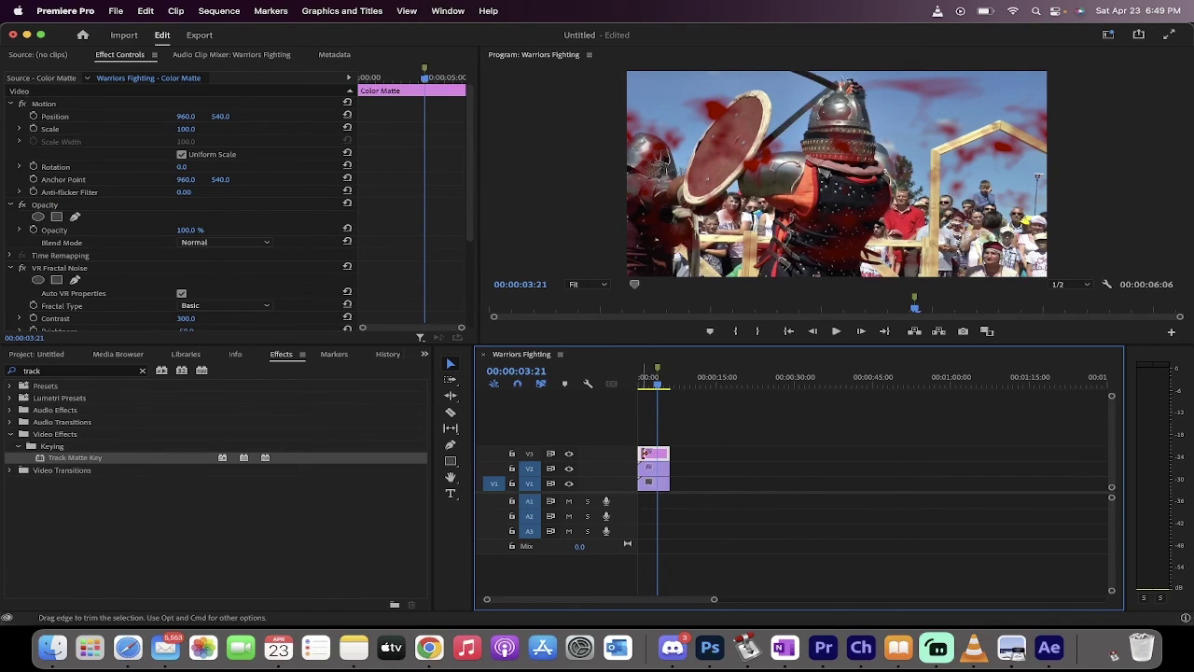
drag(642, 452, 659, 453)
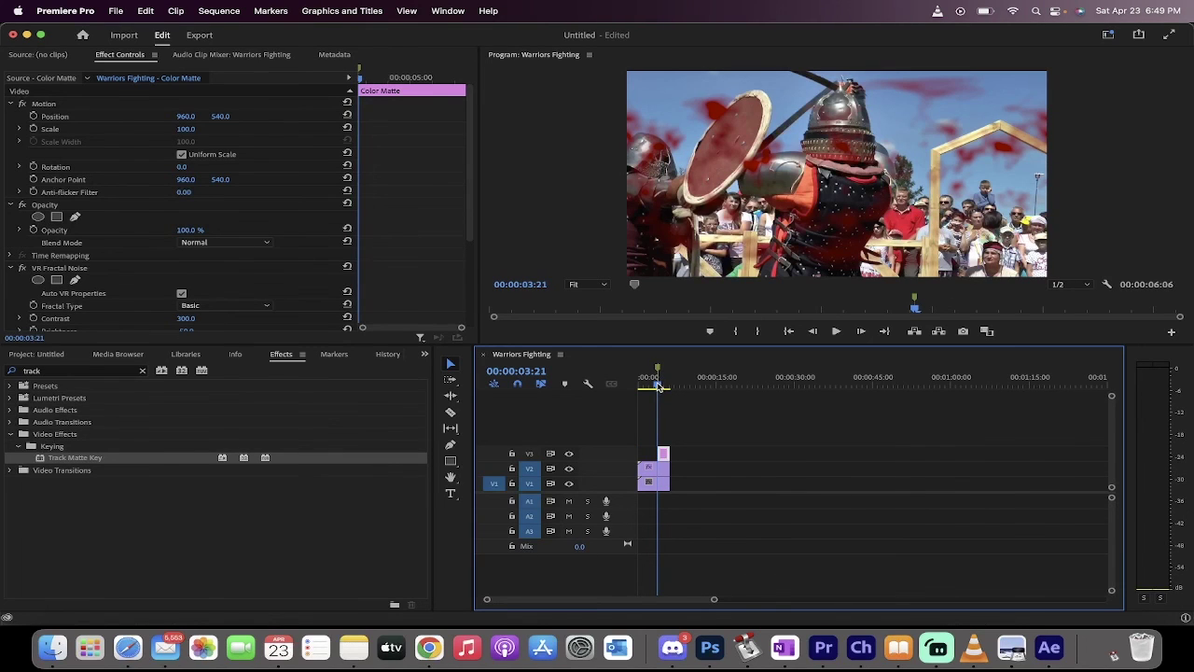
Step: Zoom the timeline and preview playback from 00:00:02:00 to check the splatter timing
drag(709, 600, 640, 600)
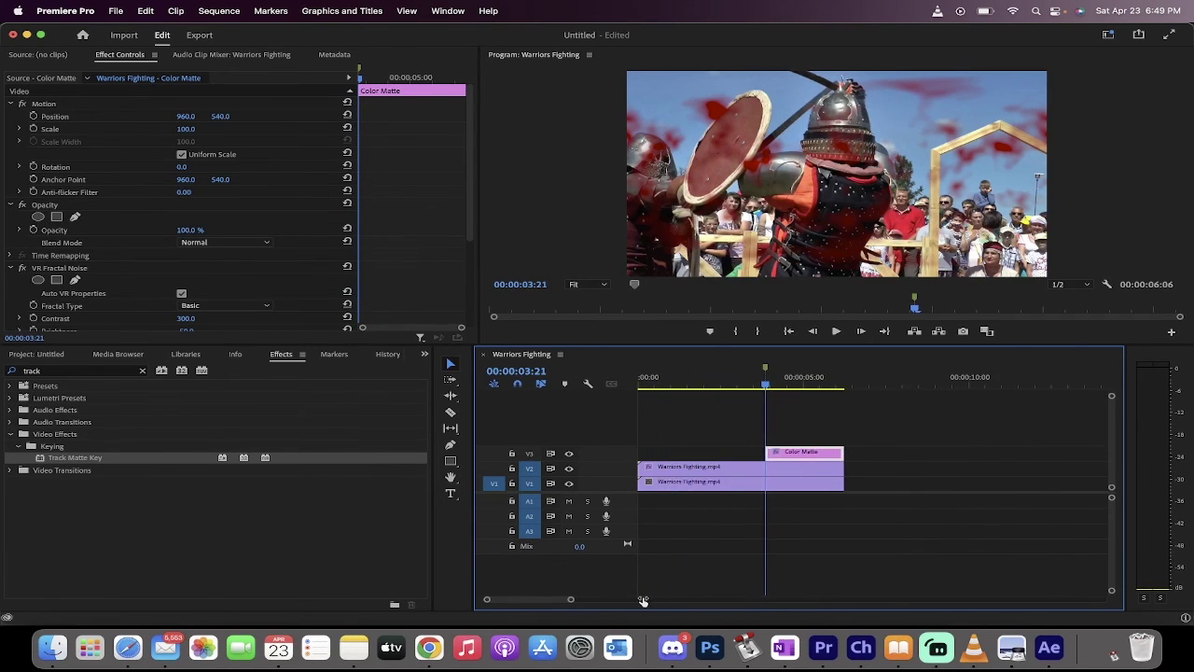
drag(765, 383, 706, 383)
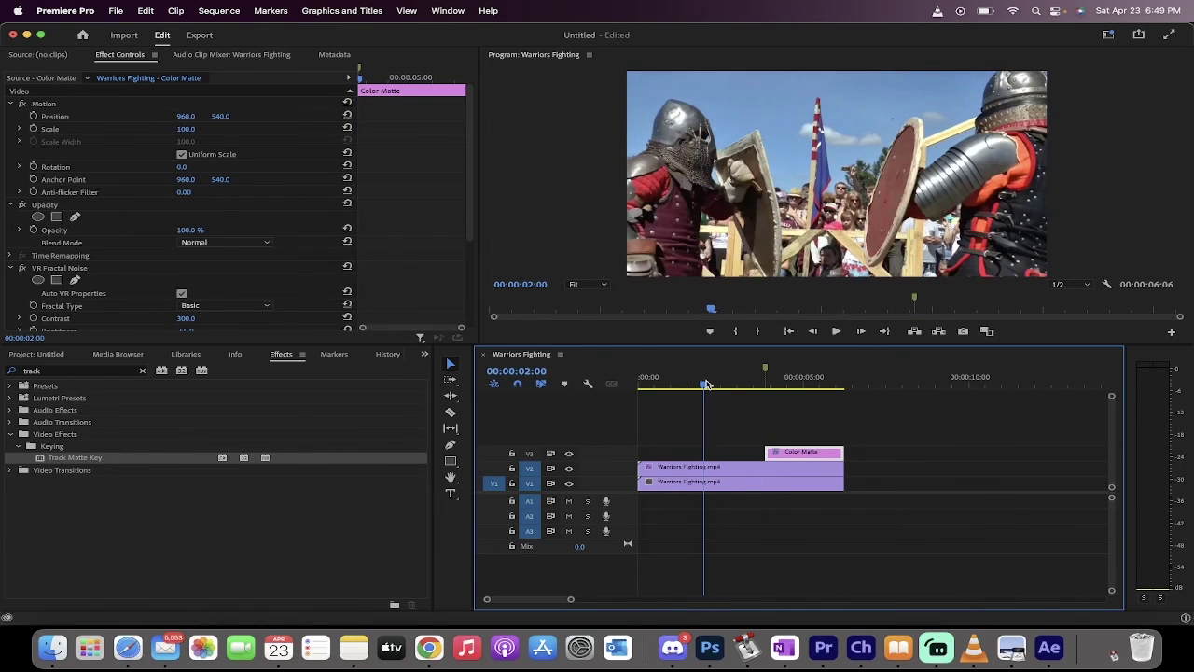
key(space)
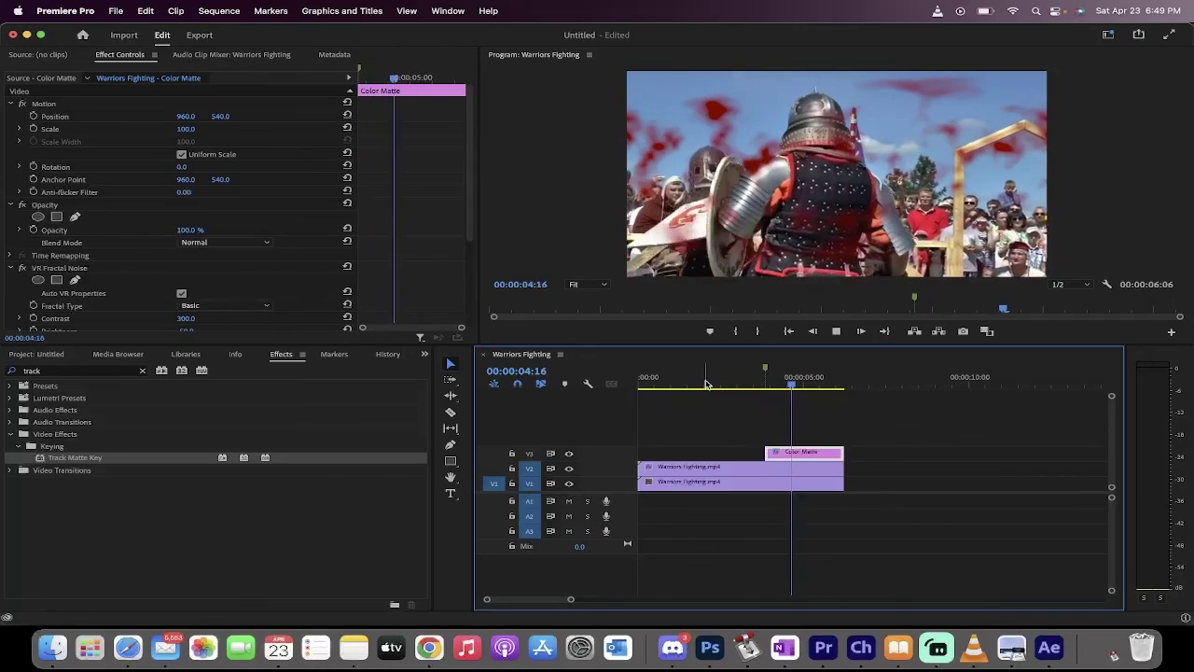
key(space)
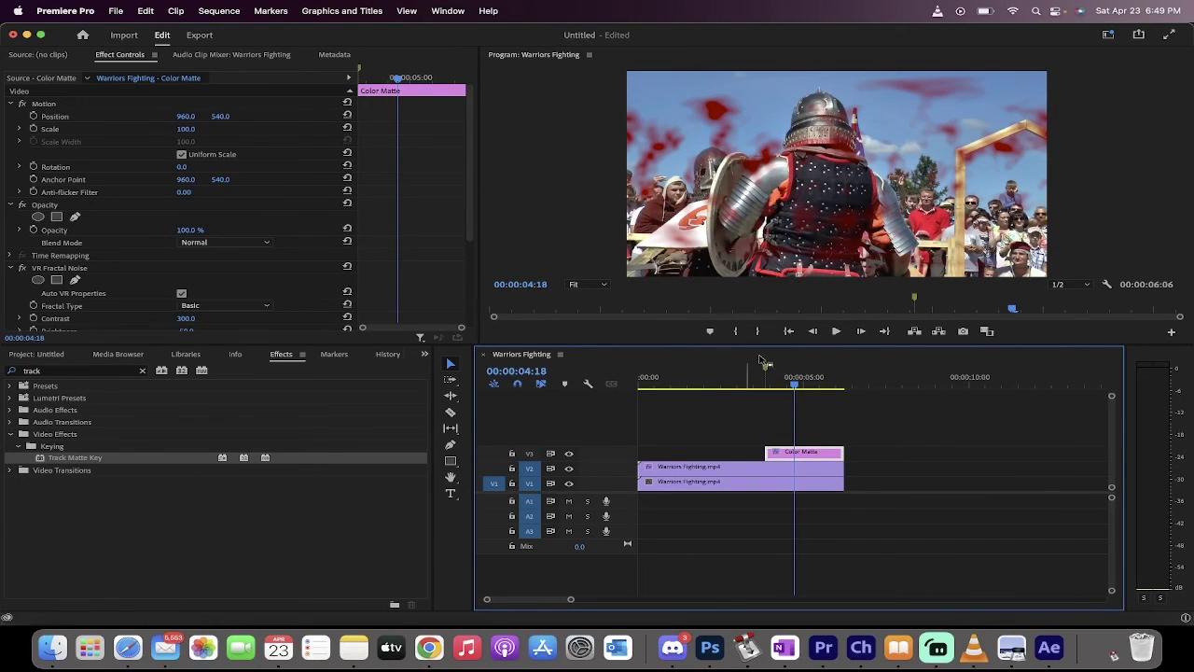